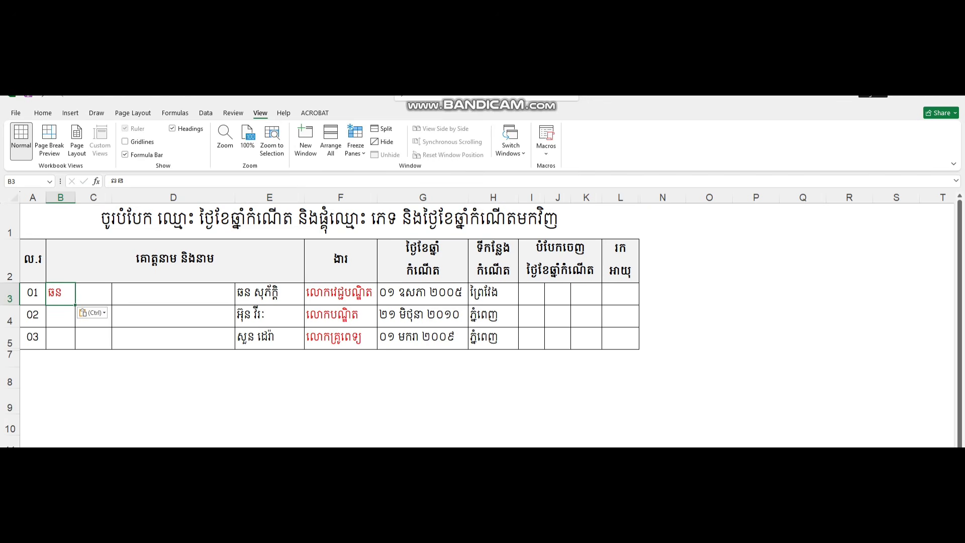
- Copy the given-name part of the full name in E3 into cell C3
double_click(254, 294)
drag(255, 293, 278, 294)
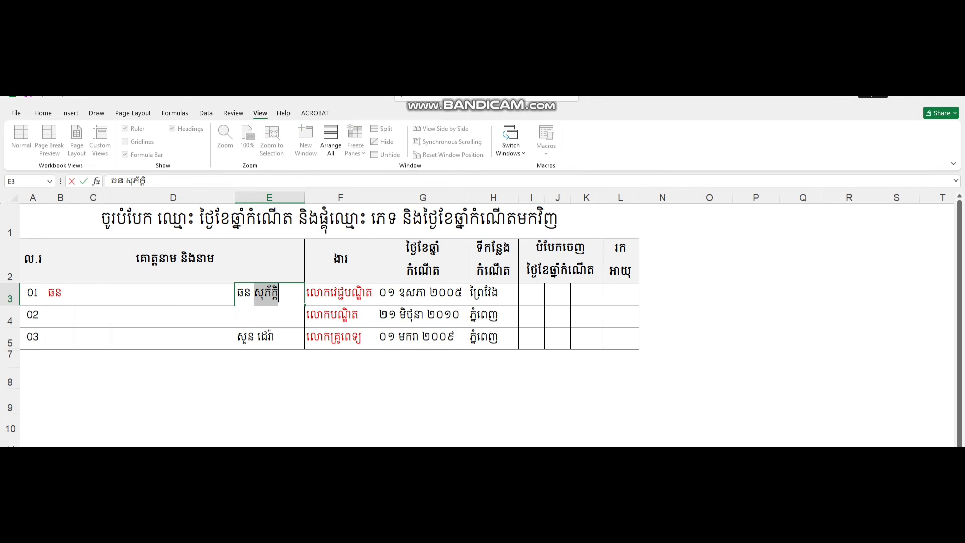
key(ctrl+c)
click(94, 294)
key(ctrl+v)
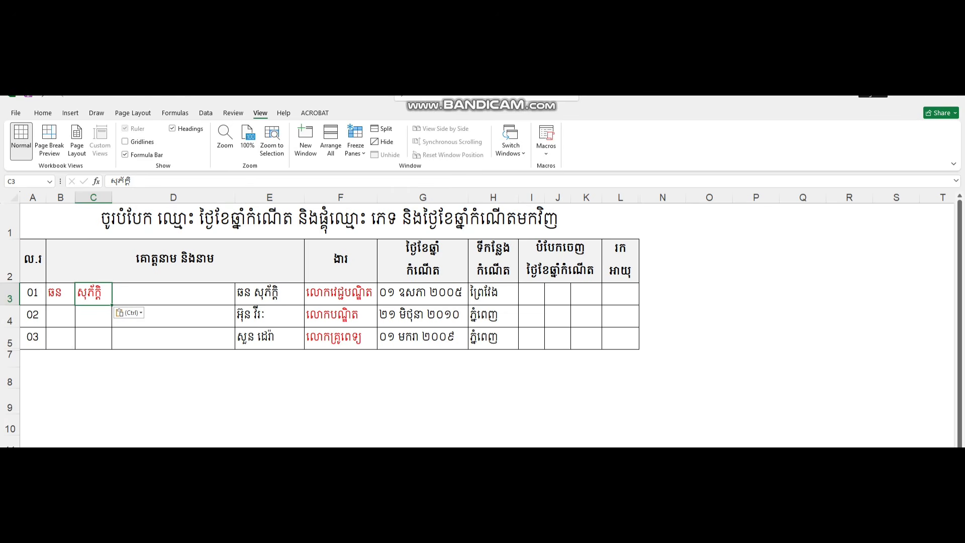
- Extend the surname in B3 down through B5 using Flash Fill, based on the full names in column E
click(61, 293)
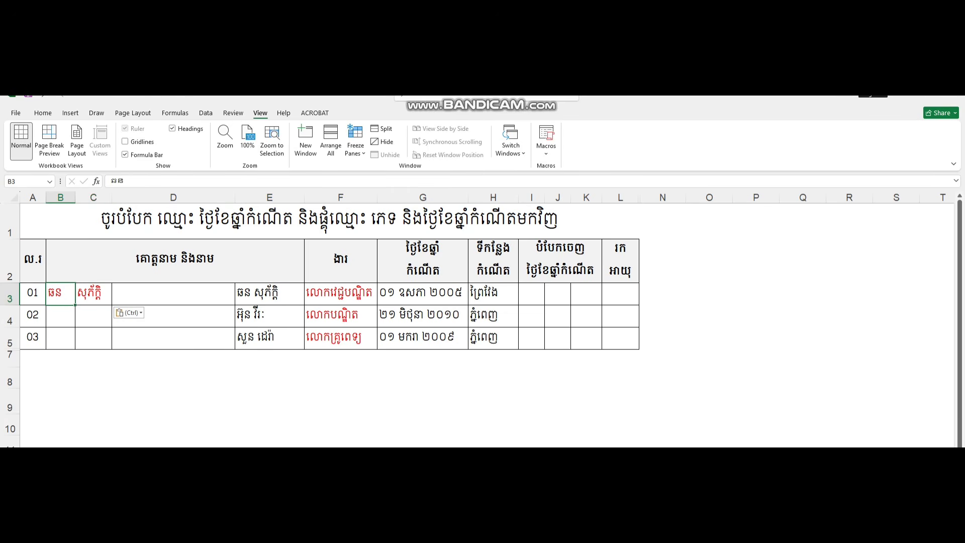
click(269, 294)
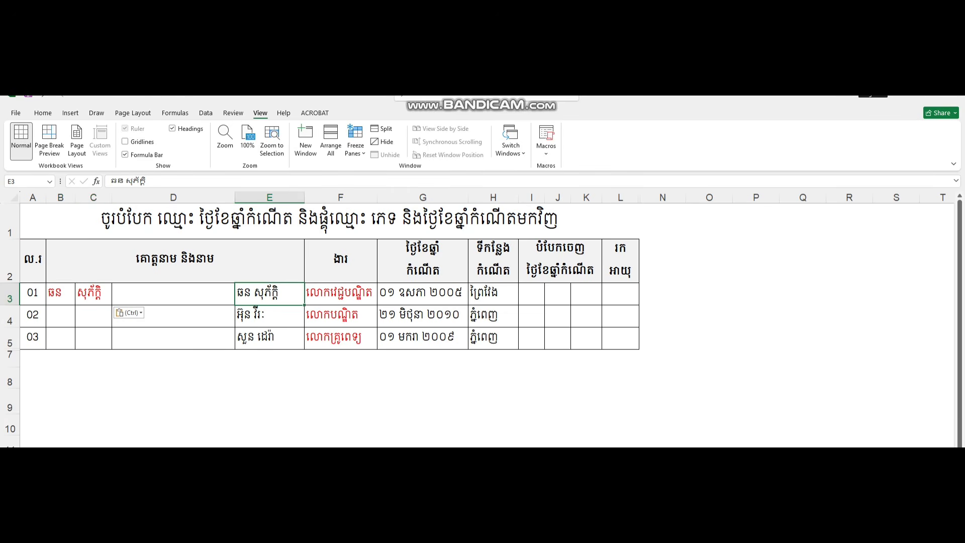
click(61, 294)
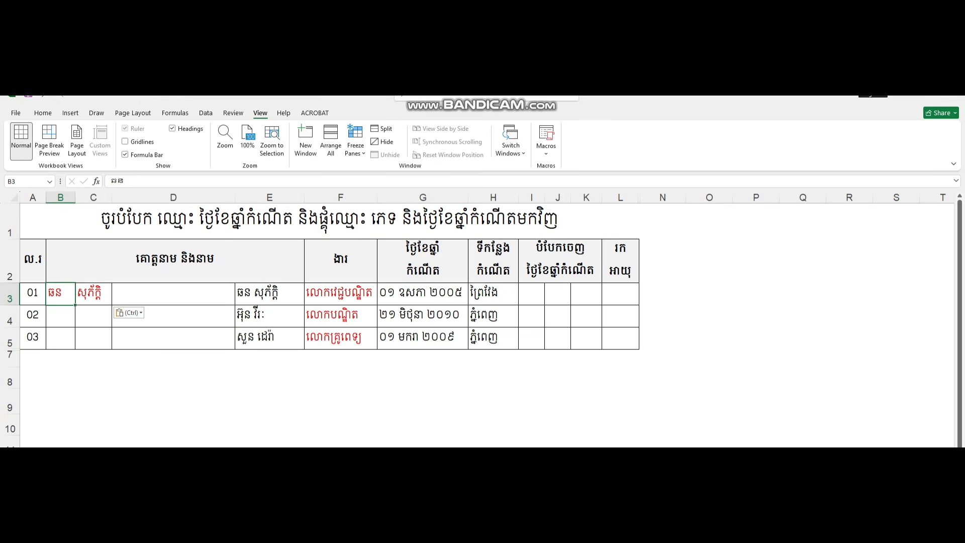
drag(74, 305, 76, 348)
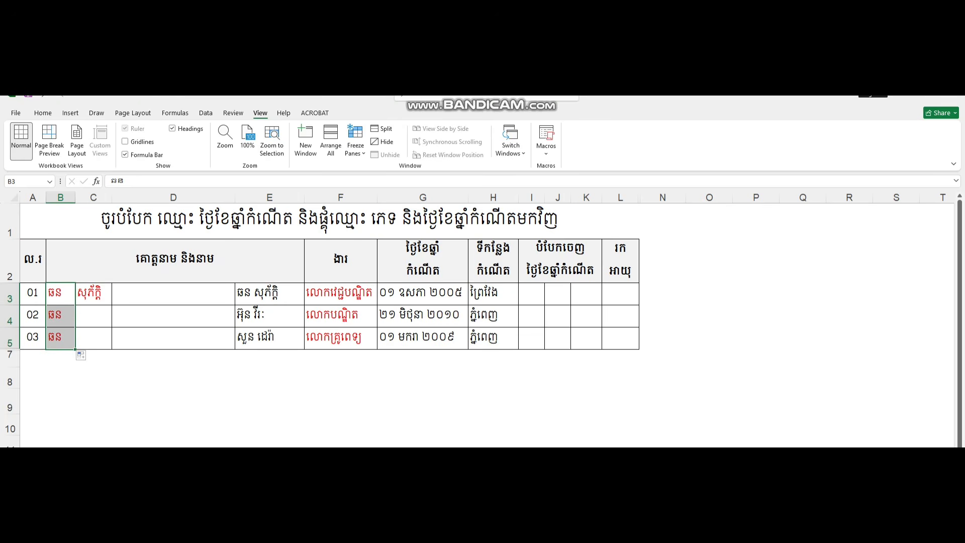
click(83, 356)
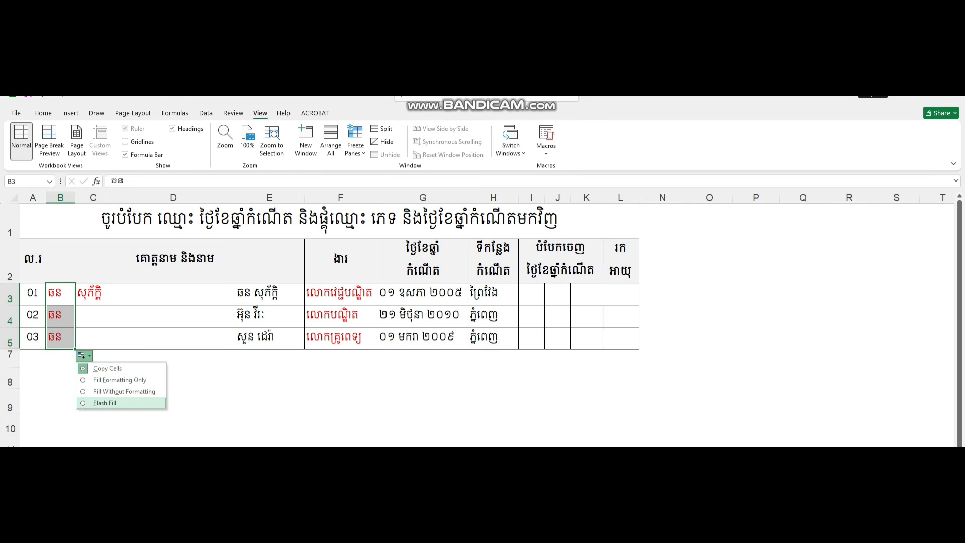
click(105, 402)
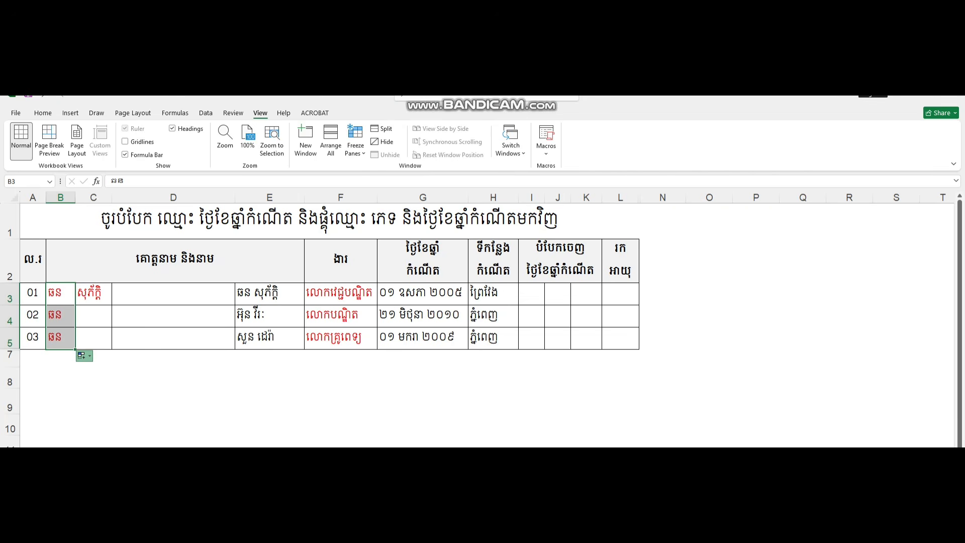
click(60, 338)
click(60, 316)
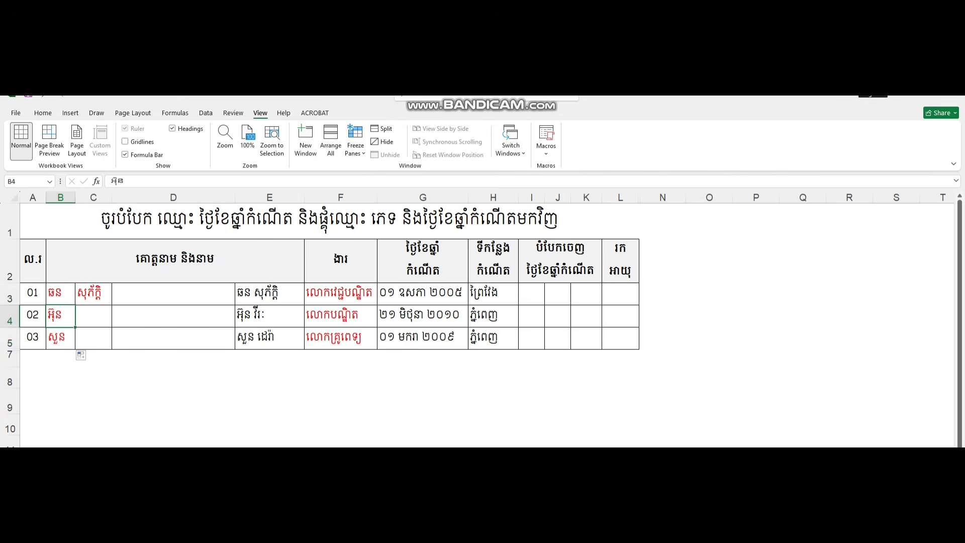
click(61, 338)
drag(269, 294, 270, 338)
drag(61, 293, 60, 338)
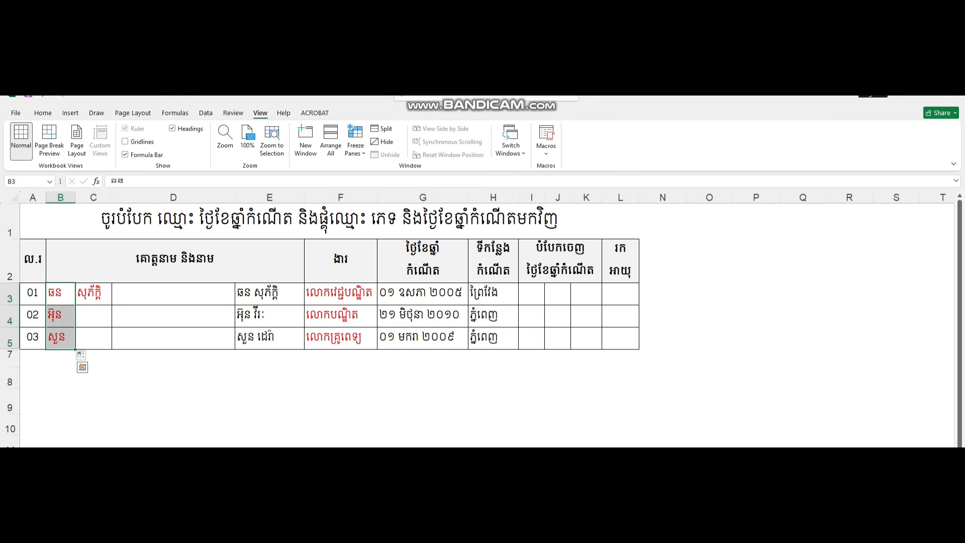
- Extend the given name in C3 down through C5 using Flash Fill
click(93, 293)
drag(112, 305, 111, 348)
click(120, 355)
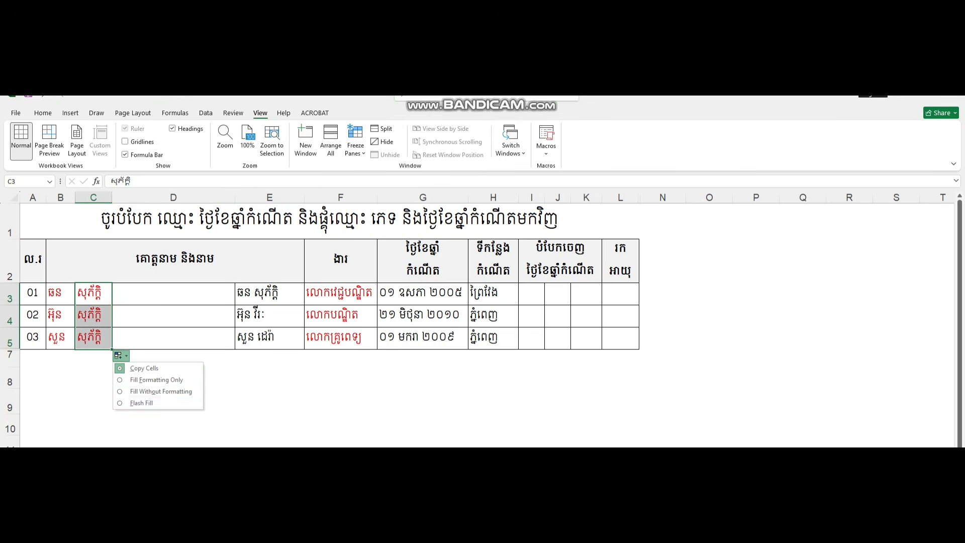
click(141, 403)
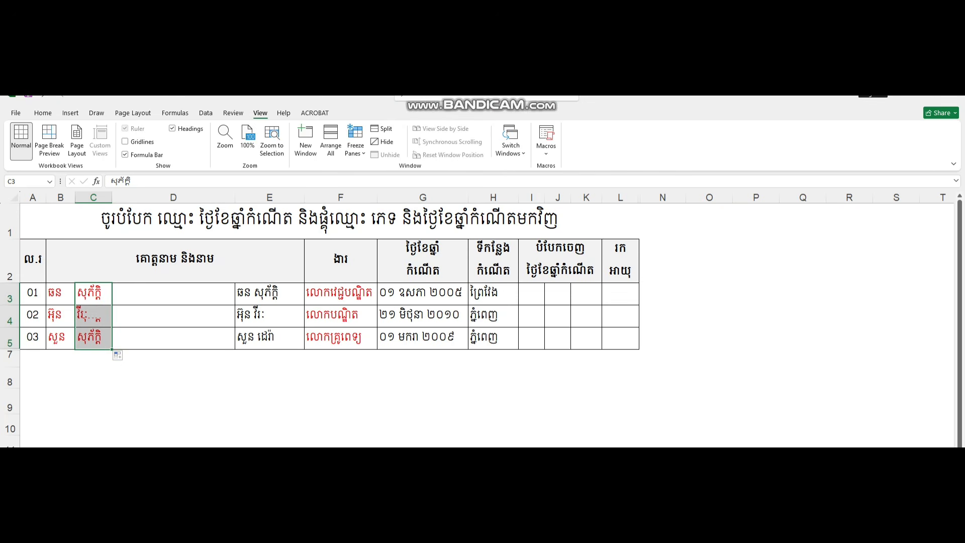
key(Down)
key(Up)
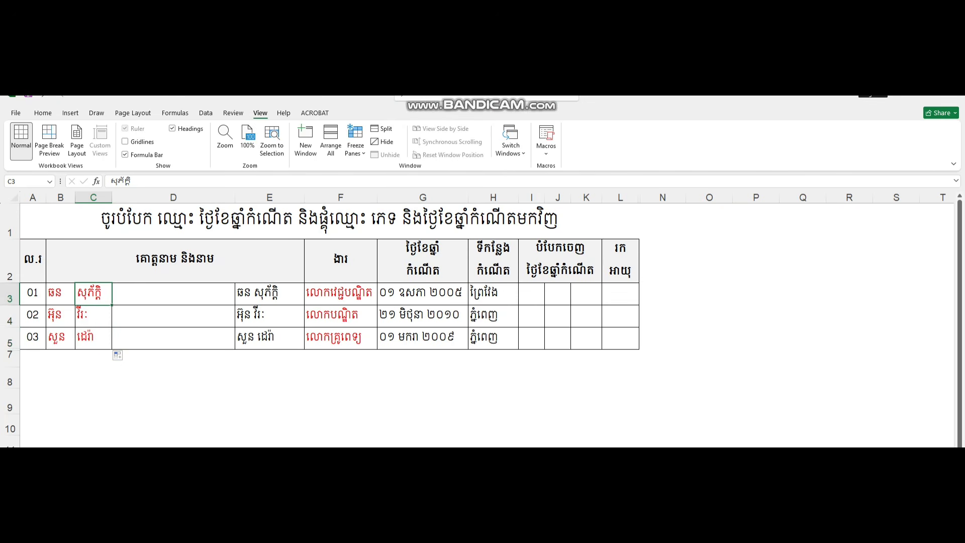
key(Down)
key(Down)
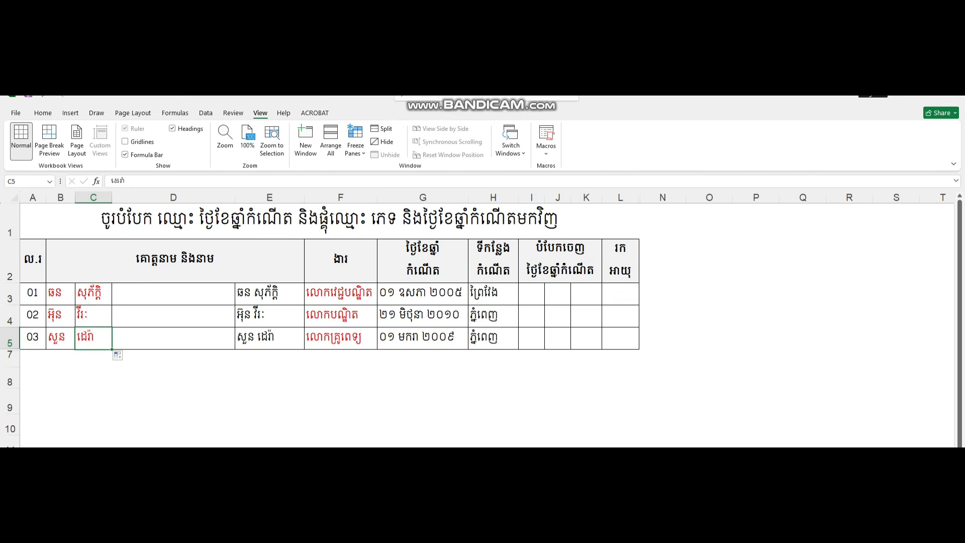
click(174, 294)
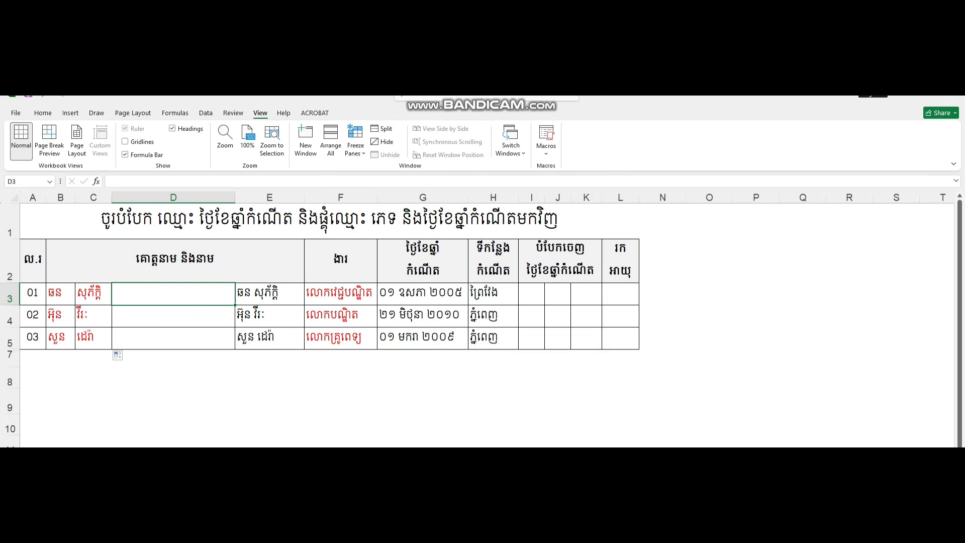
click(173, 315)
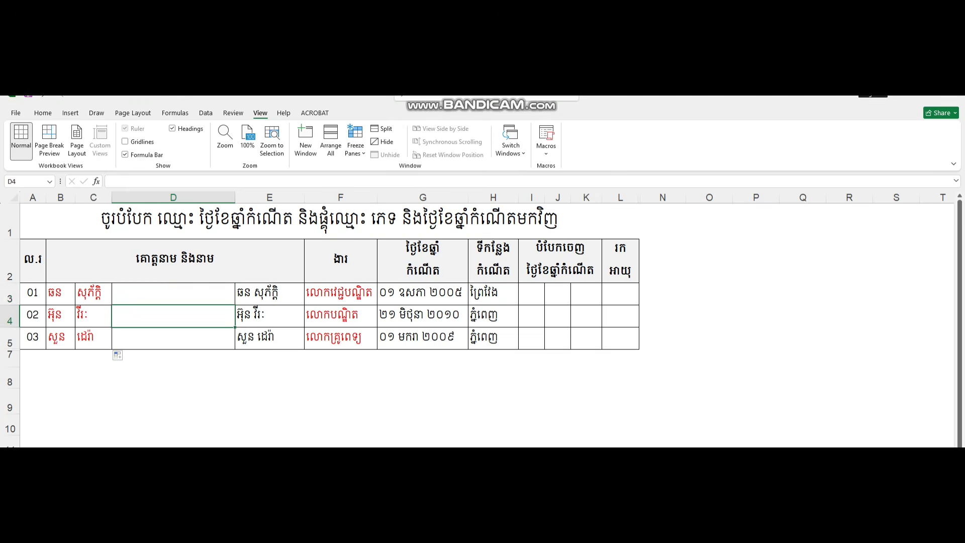
drag(174, 294, 173, 338)
drag(340, 294, 340, 315)
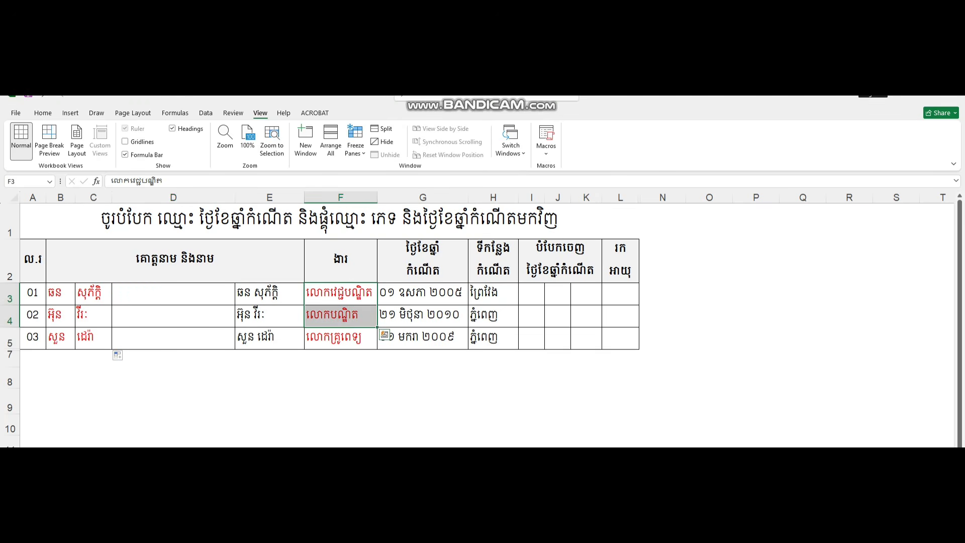
click(61, 294)
click(93, 293)
drag(173, 294, 173, 337)
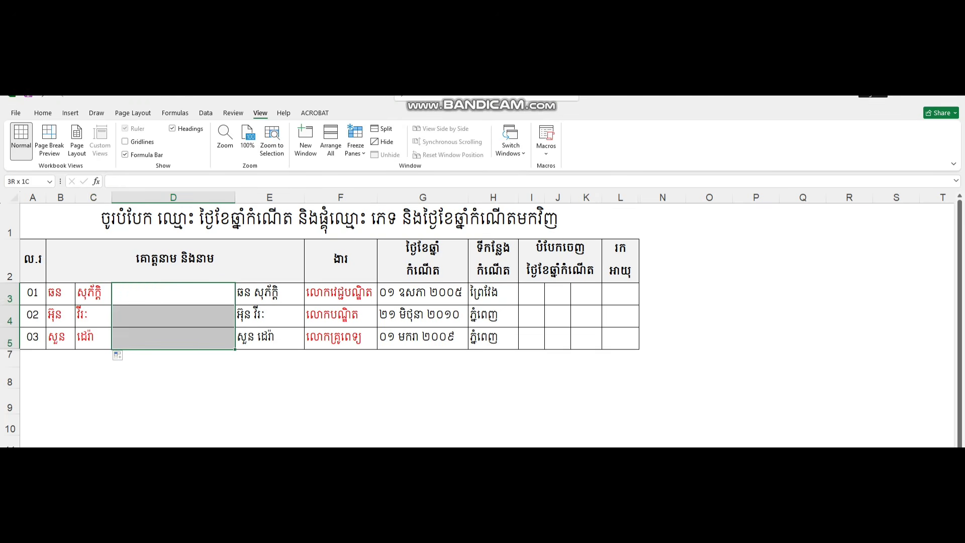
- Enter the formula =F3&" "&B3&" "&C3 in D3 to join the title, surname and given name with spaces
click(173, 294)
text(=)
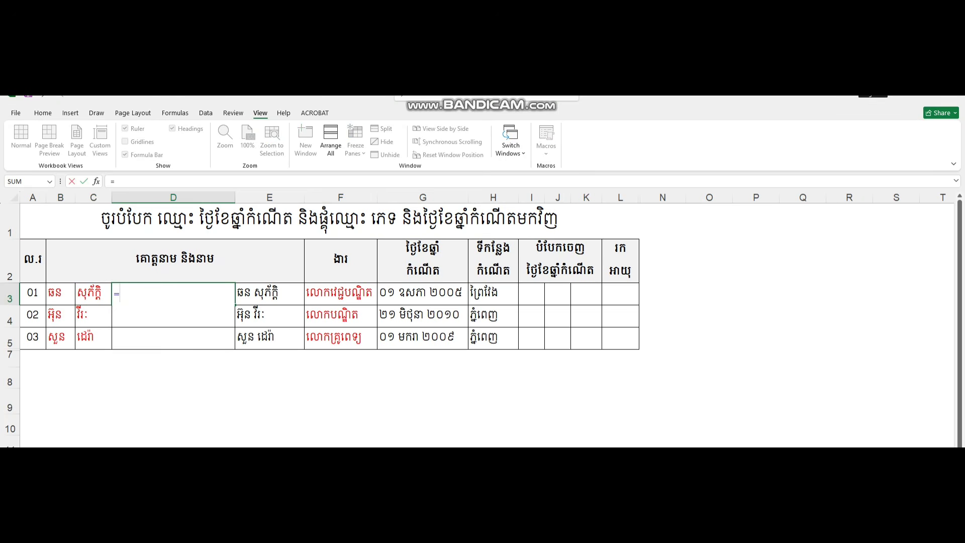
click(341, 294)
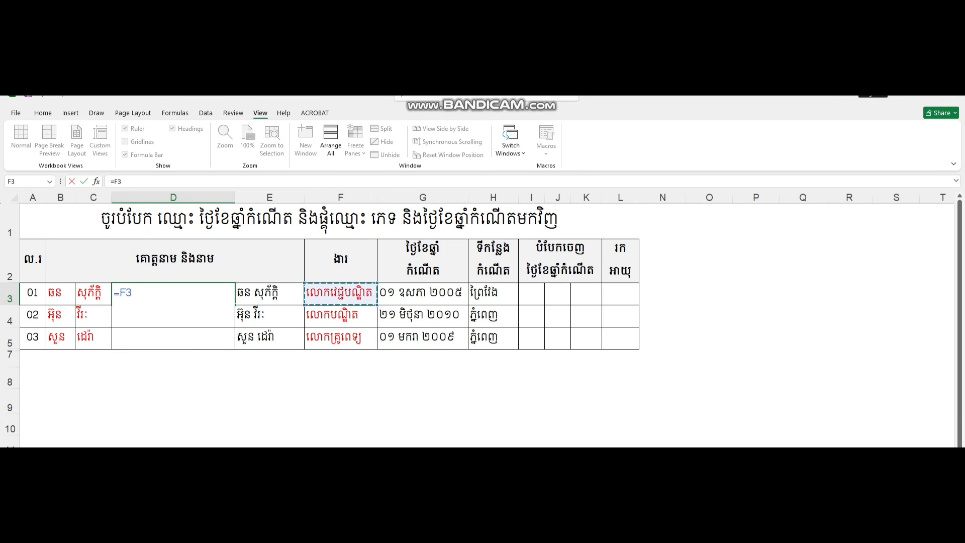
text(&" "&)
key(shift+Left)
key(shift+Left)
key(shift+Left)
key(shift+Left)
key(shift+Left)
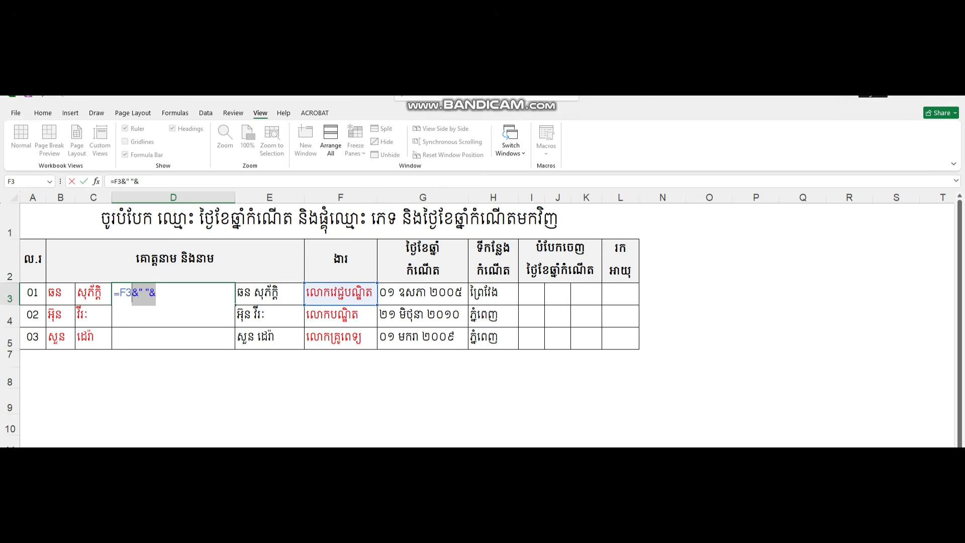
click(157, 293)
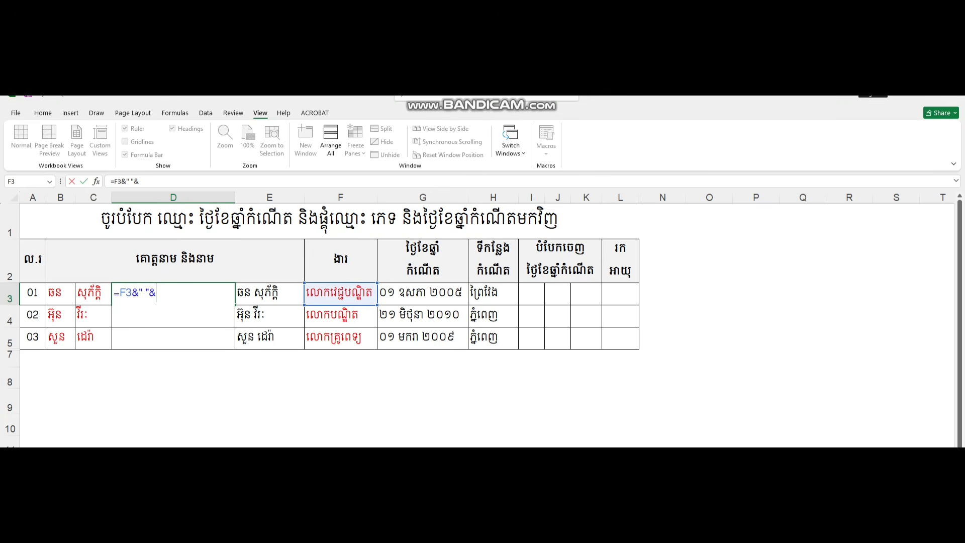
click(60, 293)
text(&)
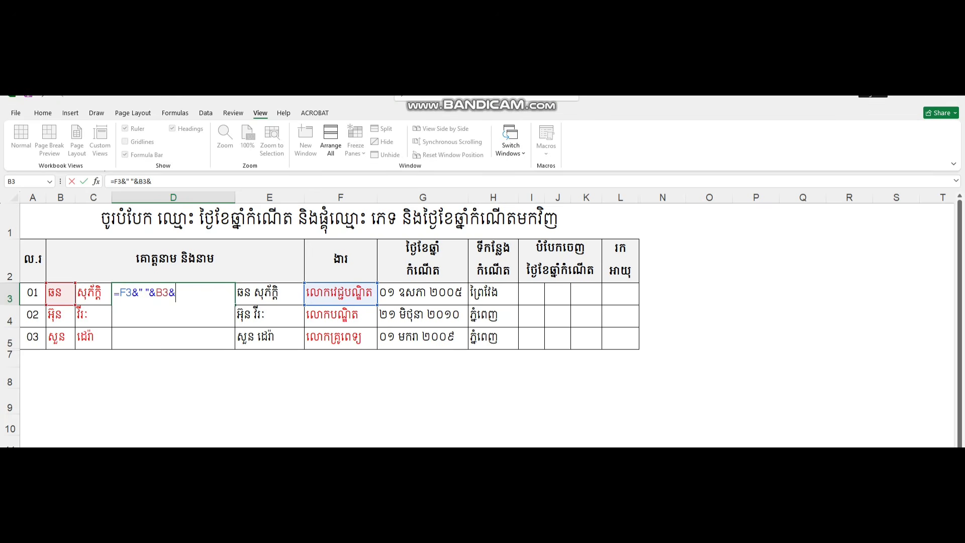
text(" "&)
click(93, 294)
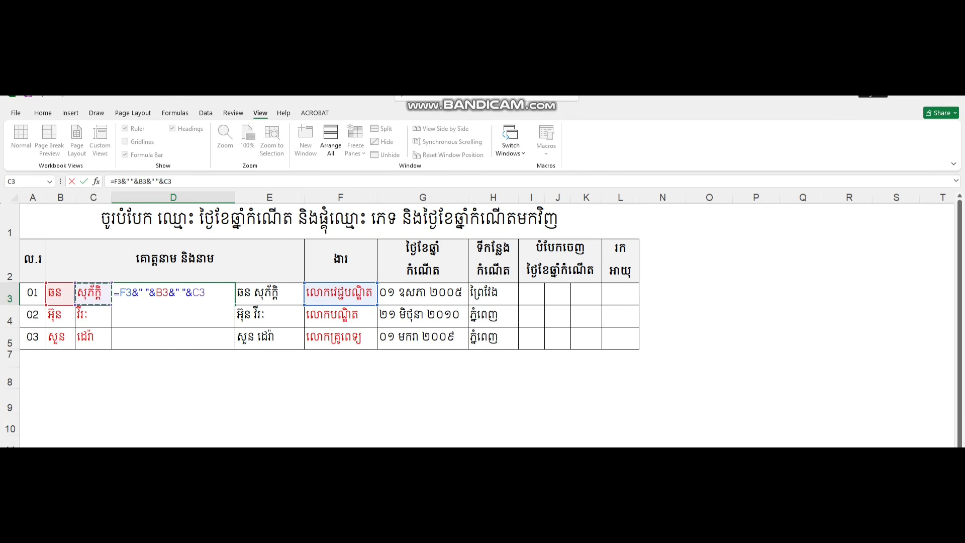
key(Return)
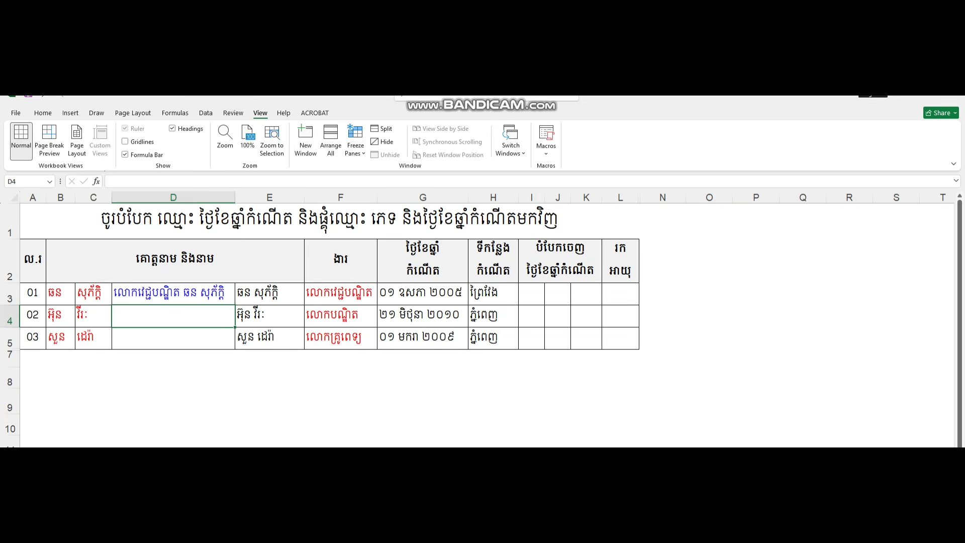
- Fill the name-joining formula from D3 down to D5 and go through the filled cells
click(173, 293)
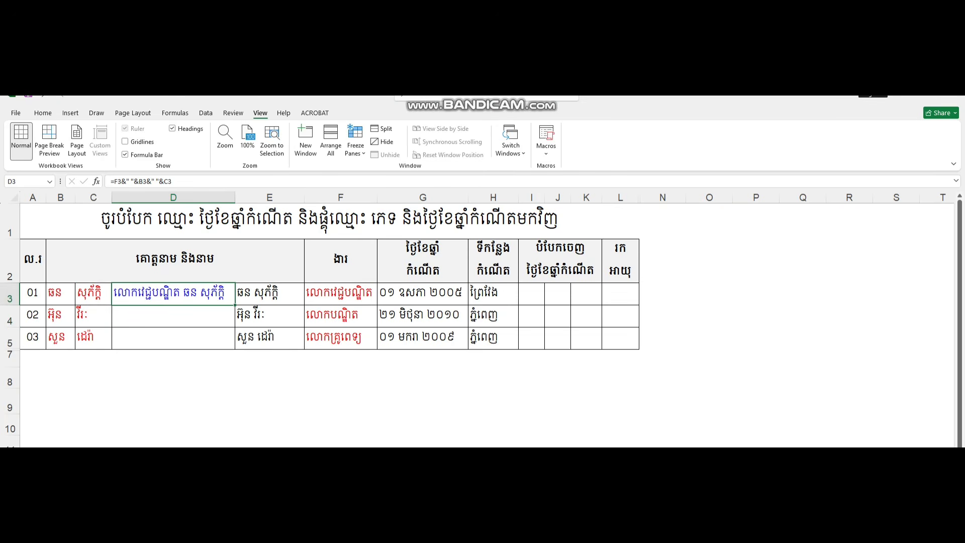
drag(235, 305, 234, 348)
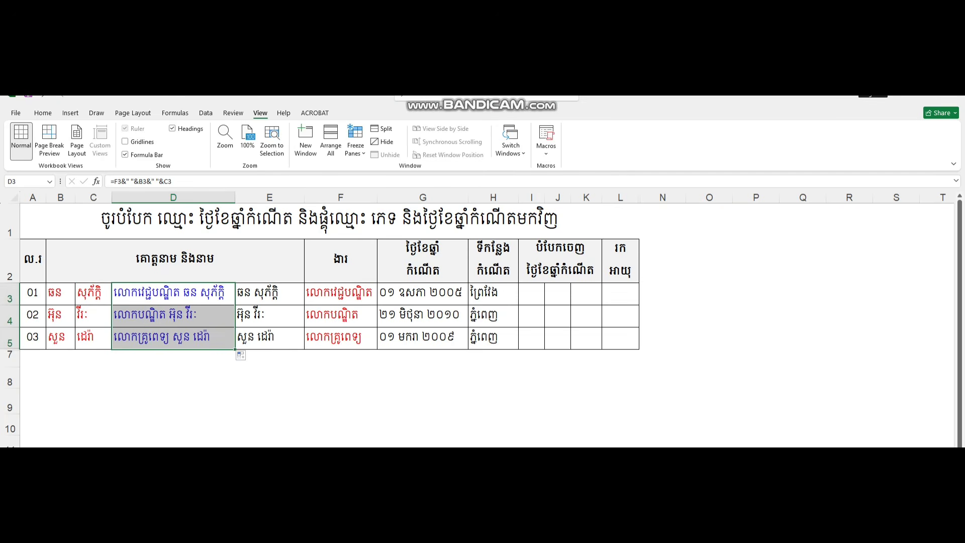
key(Down)
key(Up)
key(Down)
key(Down)
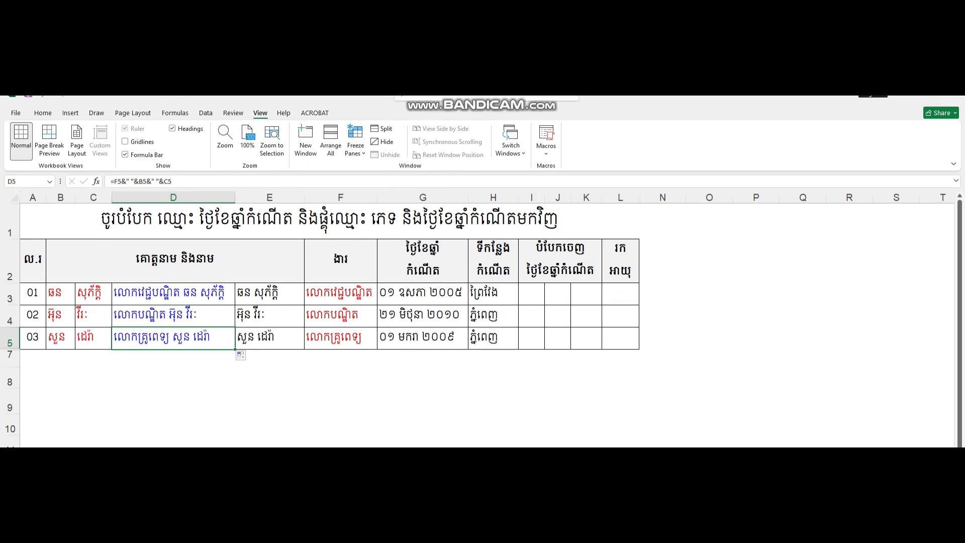
- Examine the birth dates in G3:G5 and the blank cells I3:K3 meant for the separated date parts
click(532, 294)
click(423, 294)
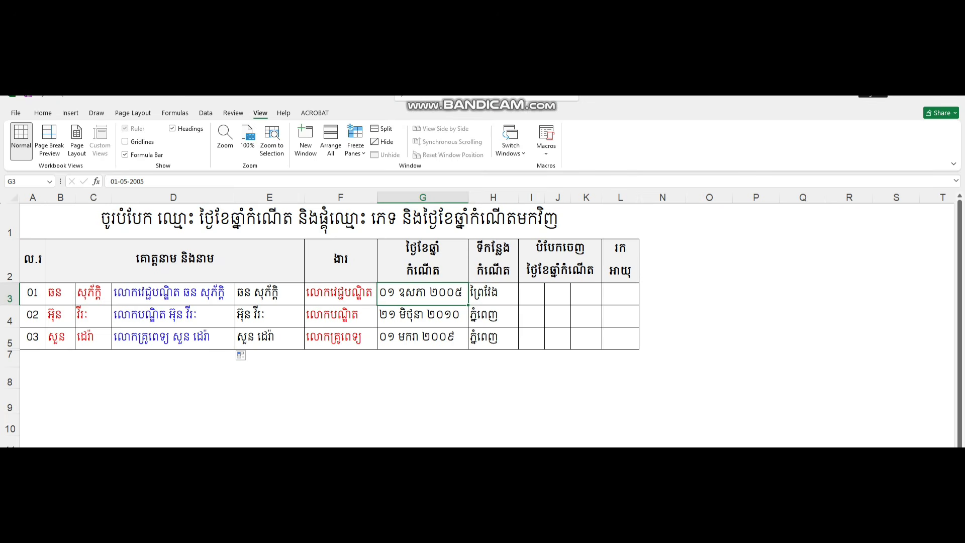
click(531, 294)
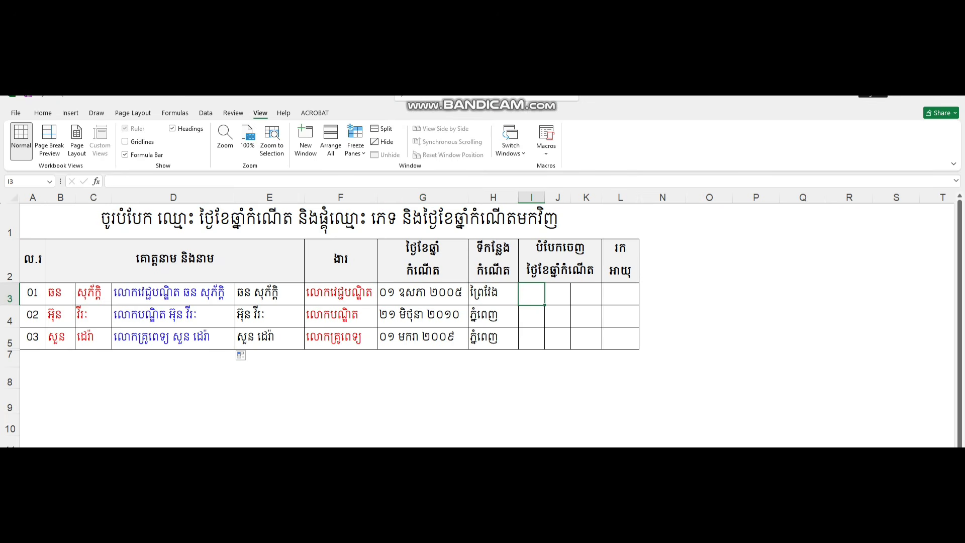
click(557, 294)
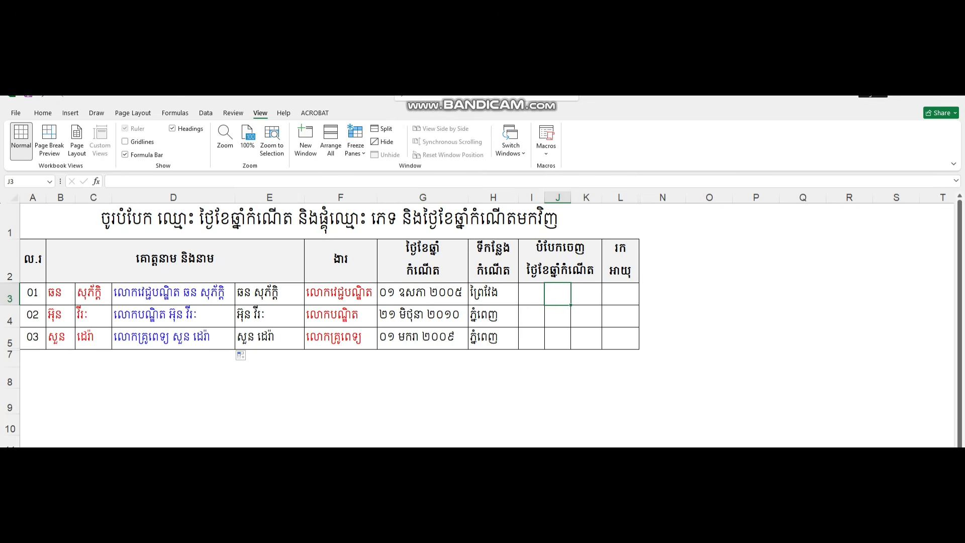
click(586, 294)
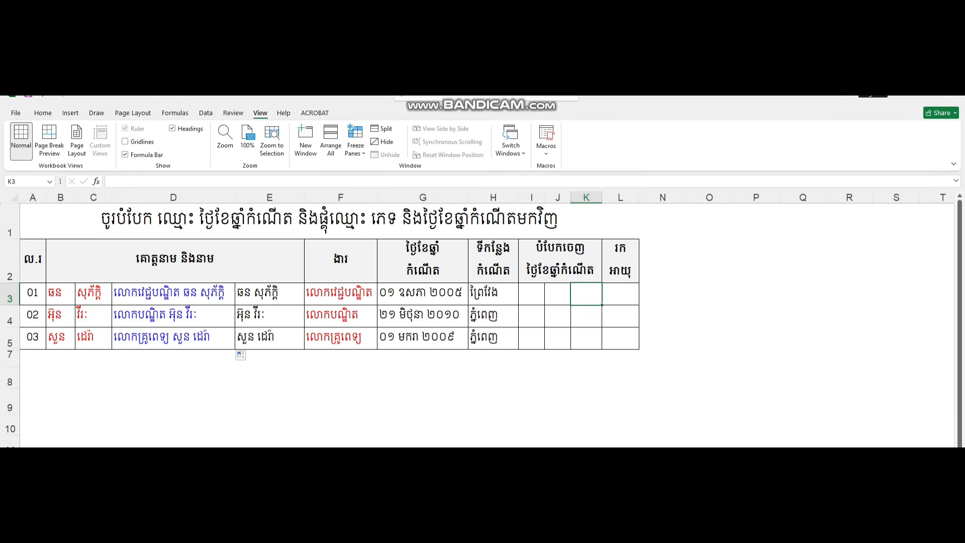
click(423, 293)
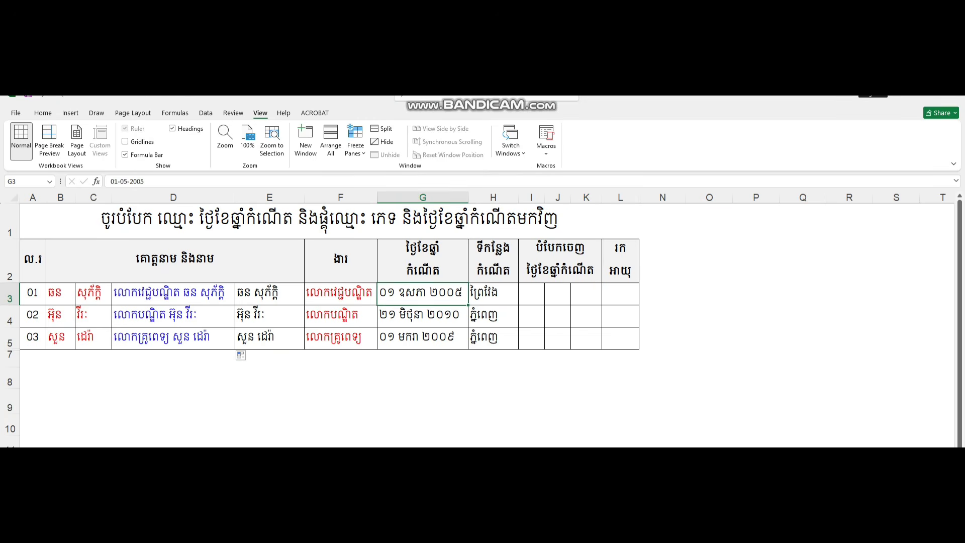
click(423, 315)
click(422, 293)
click(422, 315)
click(422, 338)
click(422, 315)
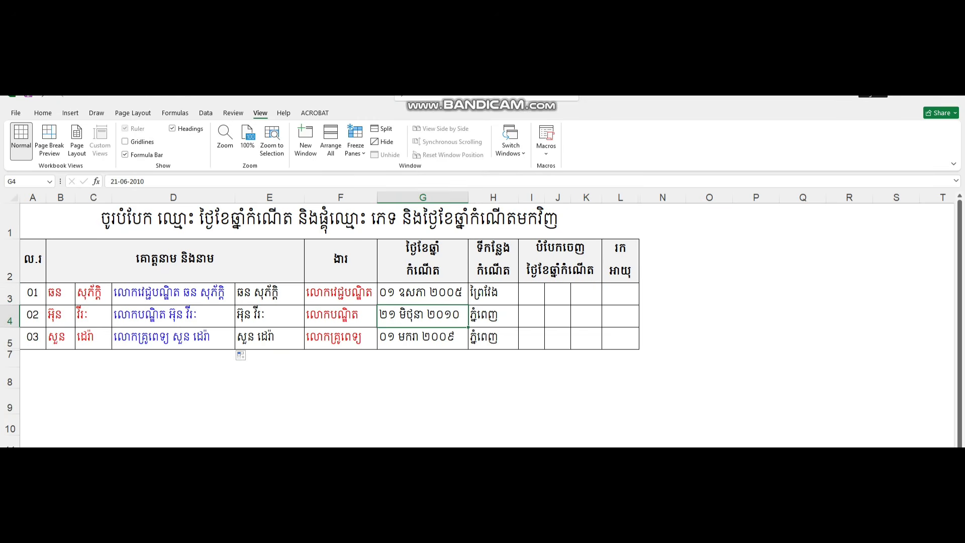
click(423, 294)
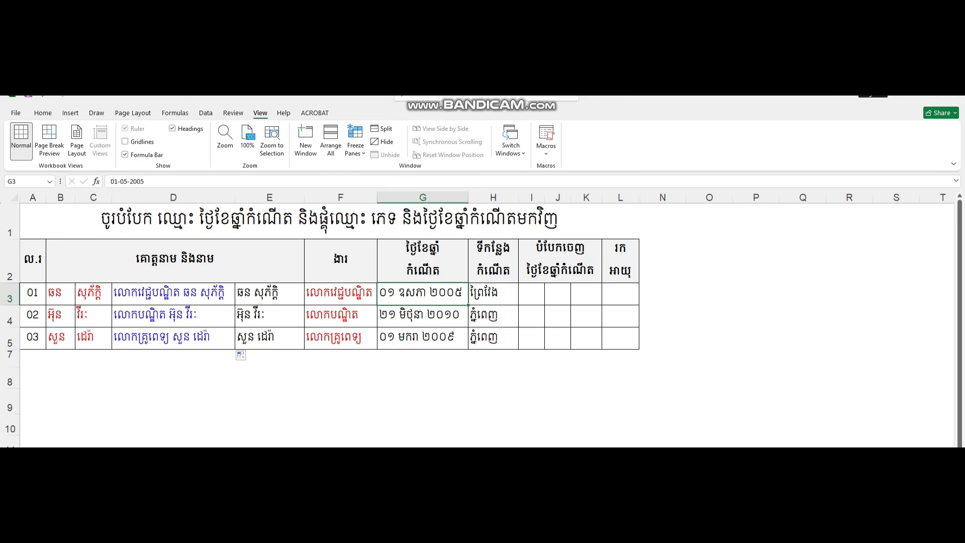
- Replace the birth dates in G3, G4 and G5 with each person's new date of birth
text(15-)
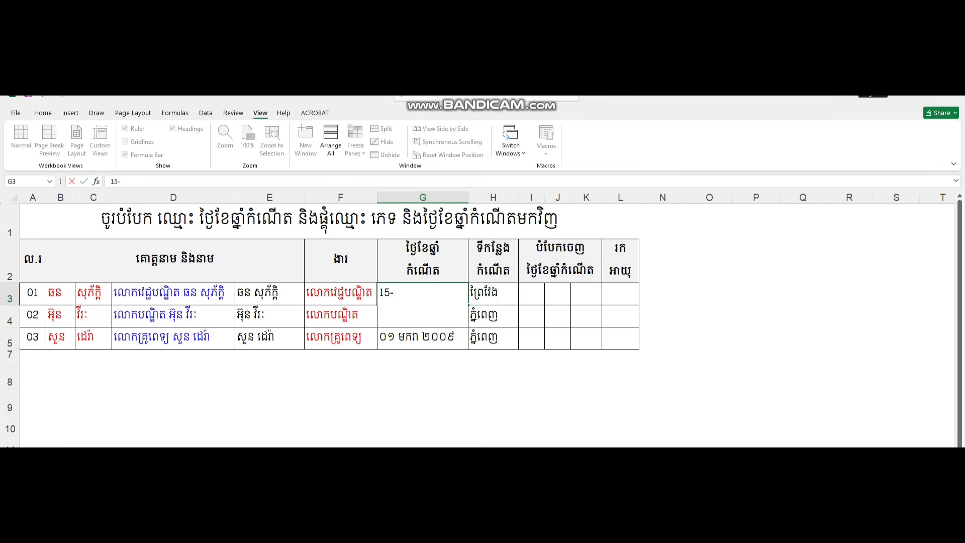
text(5-83)
key(Return)
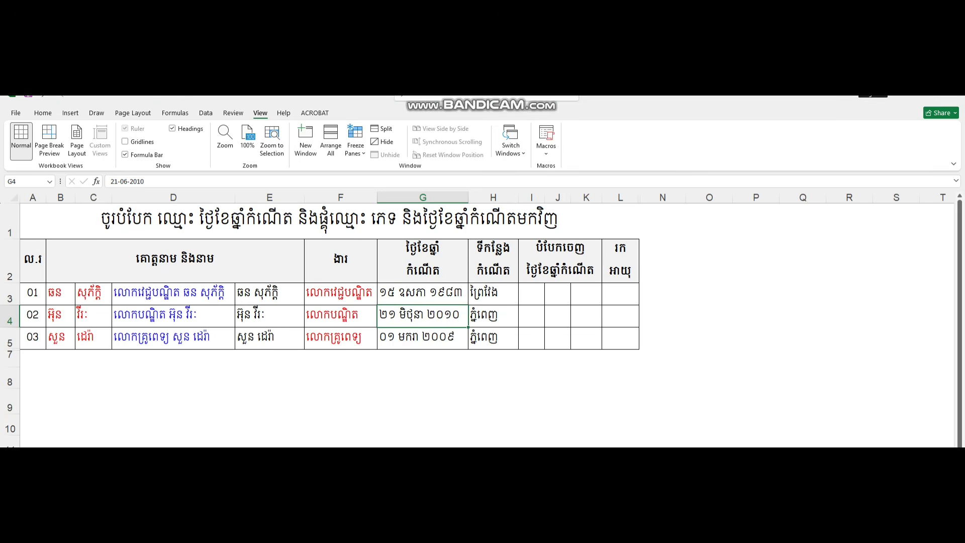
text(12-)
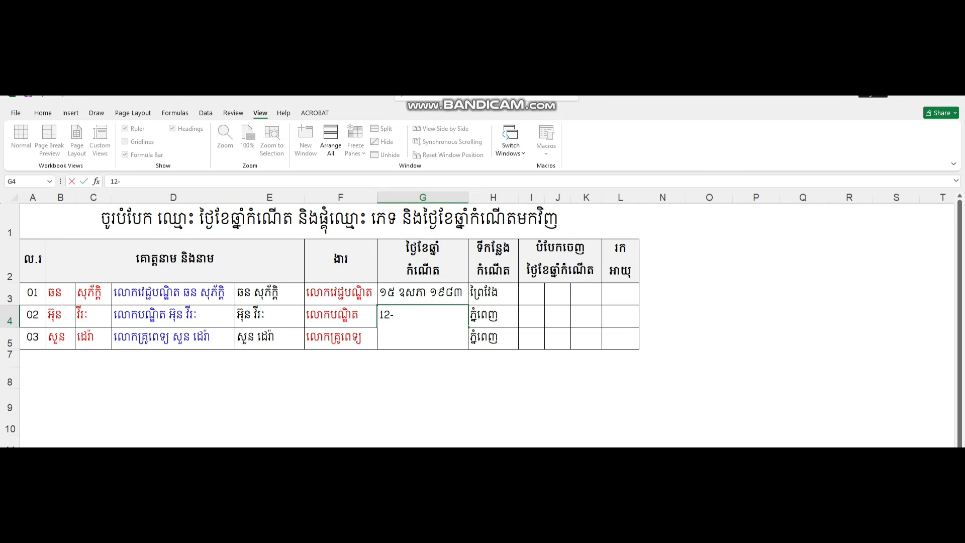
text(9-89)
key(BackSpace)
text(5)
key(Return)
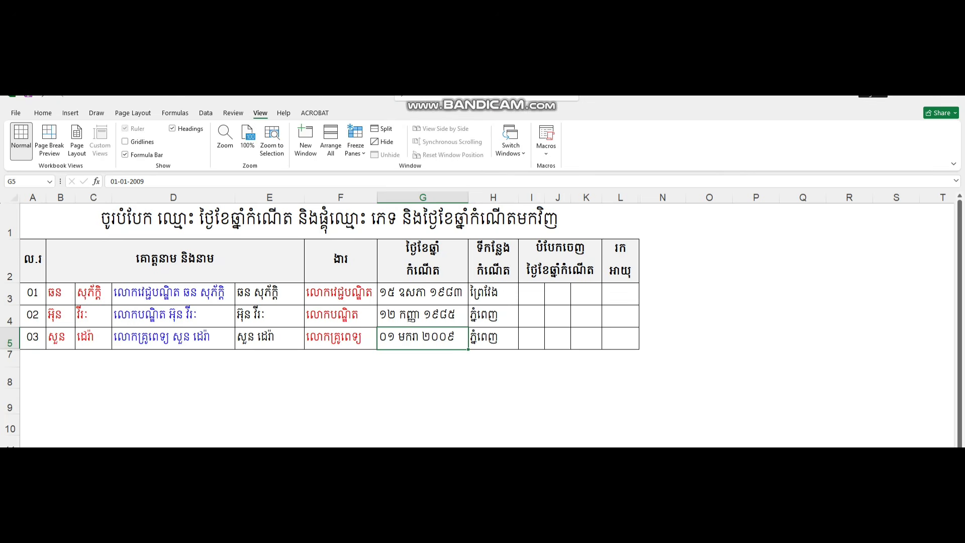
text(11)
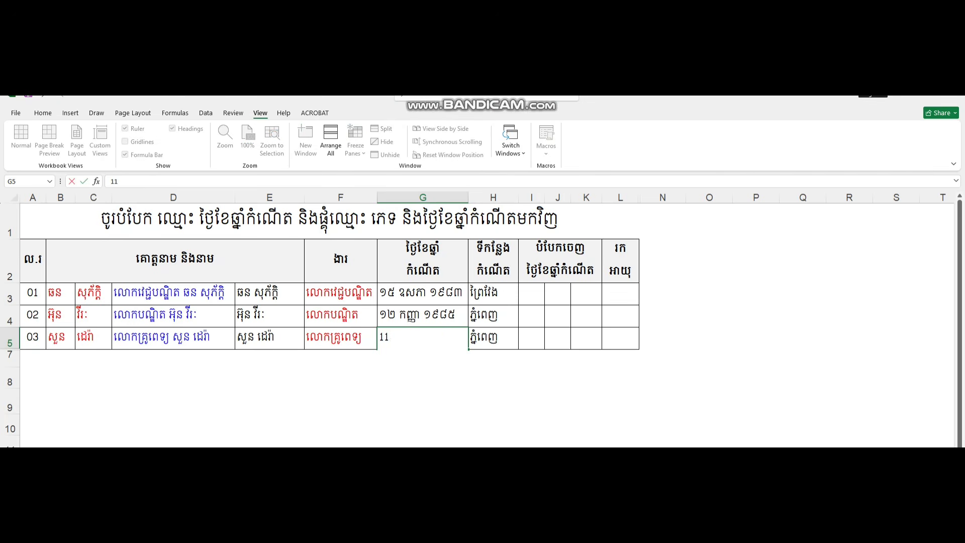
text(/11/83)
key(Up)
key(Down)
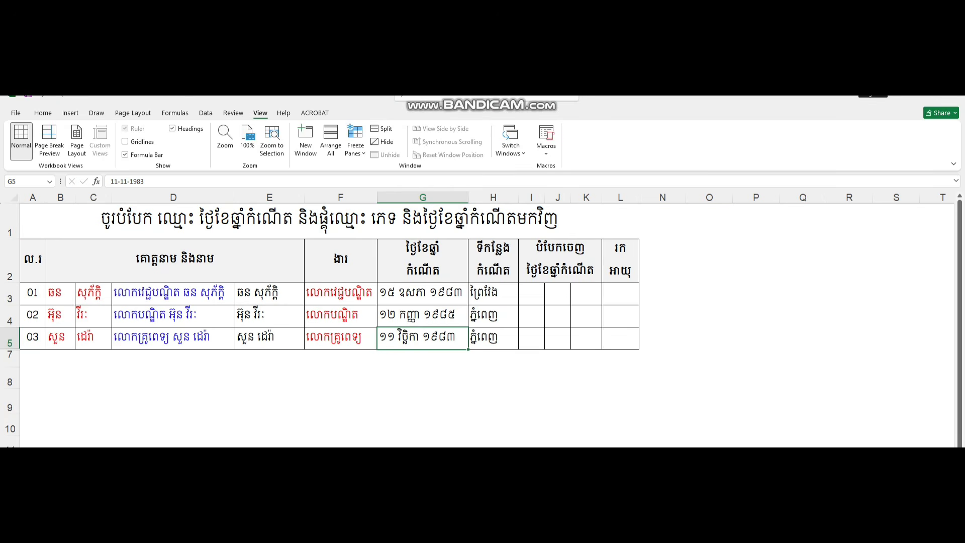
- Enter the formula =DAY(G3) in I3 to extract the day from the first birth date
click(531, 294)
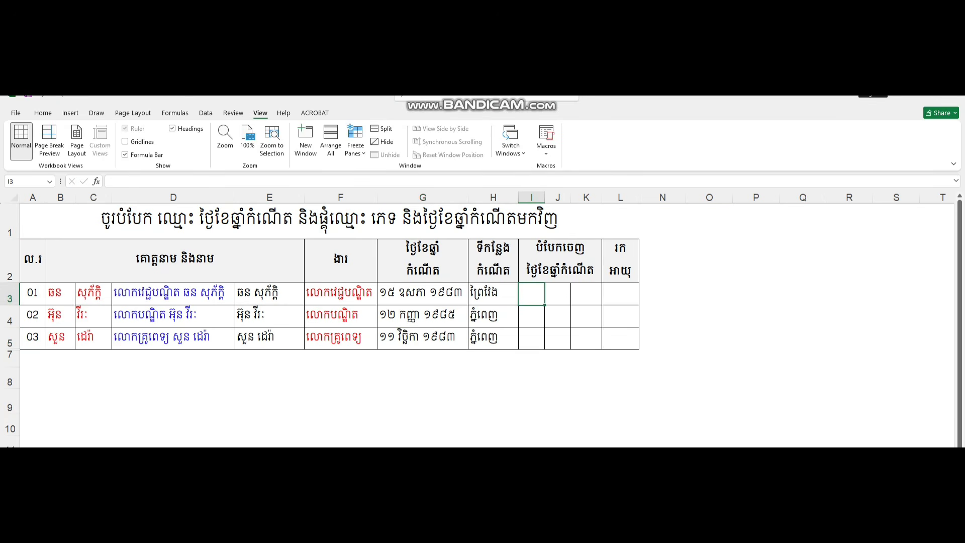
text(=)
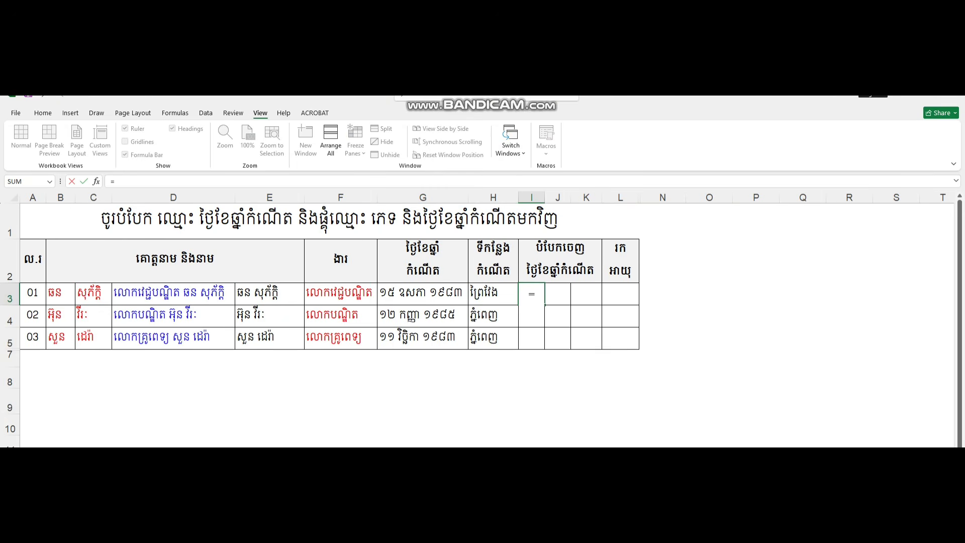
text(DAY()
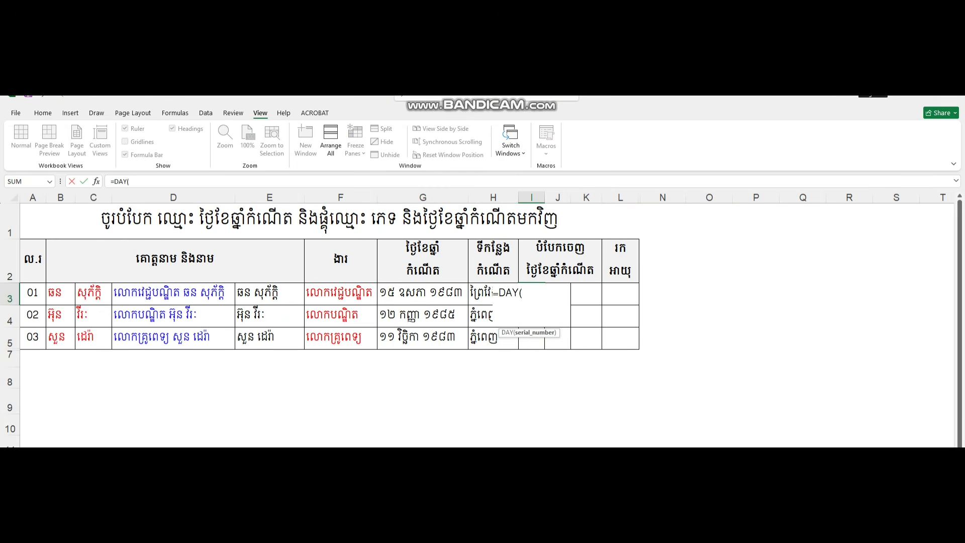
click(422, 293)
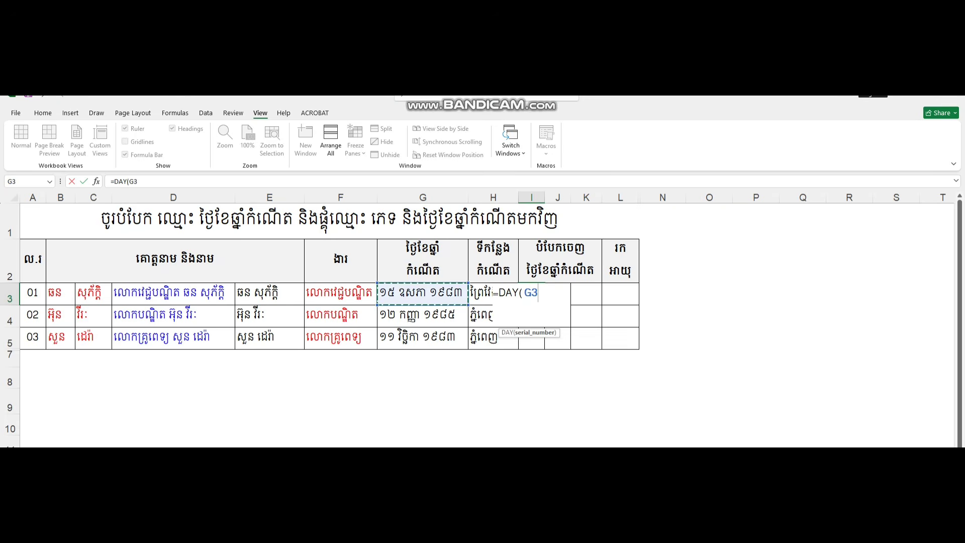
key(Return)
click(531, 293)
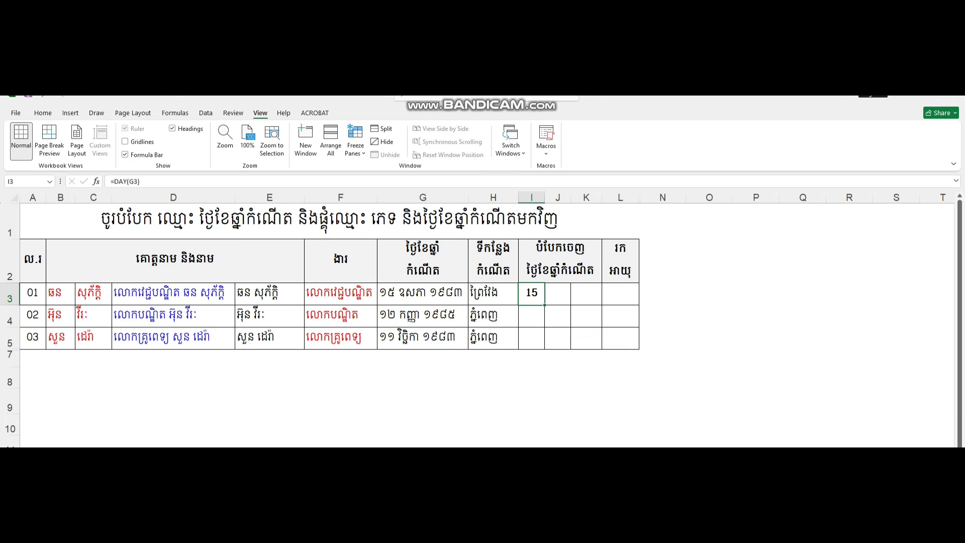
- Enter the formula =MONTH(G3) in J3 to extract the month from the first birth date
click(557, 293)
text(=)
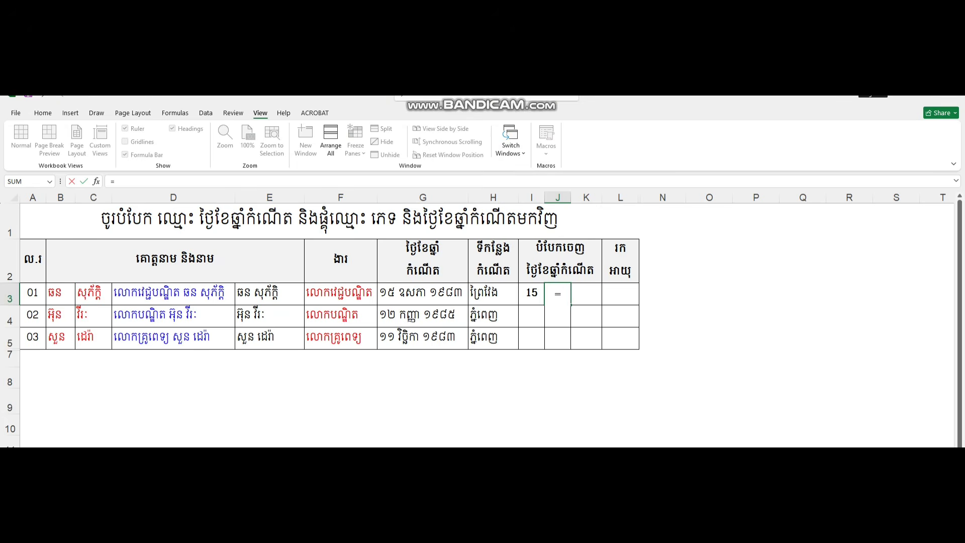
text(MONTH()
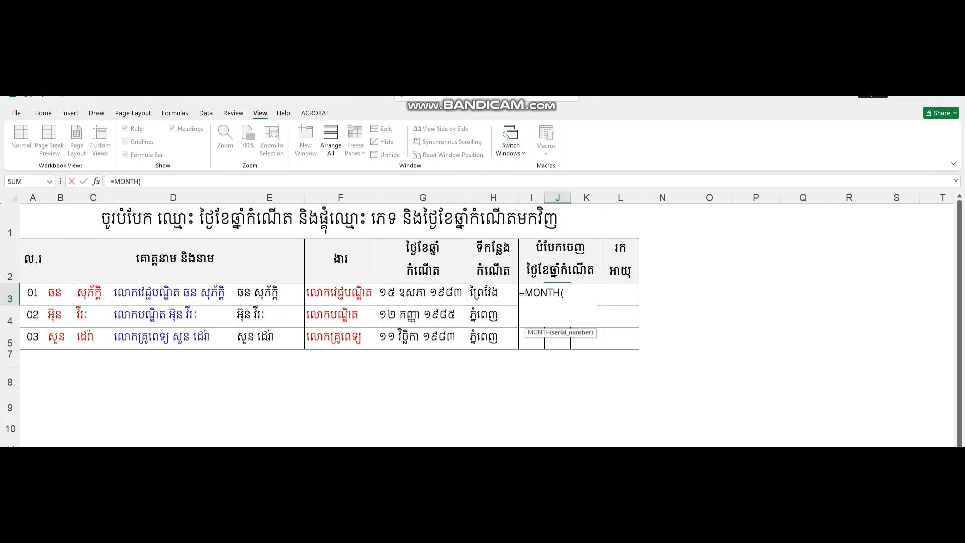
click(423, 294)
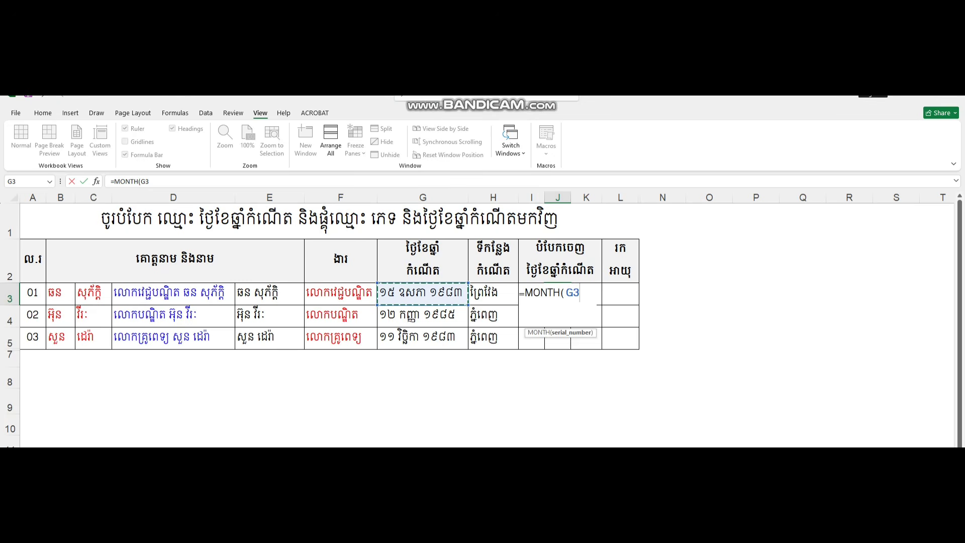
key(Return)
click(557, 294)
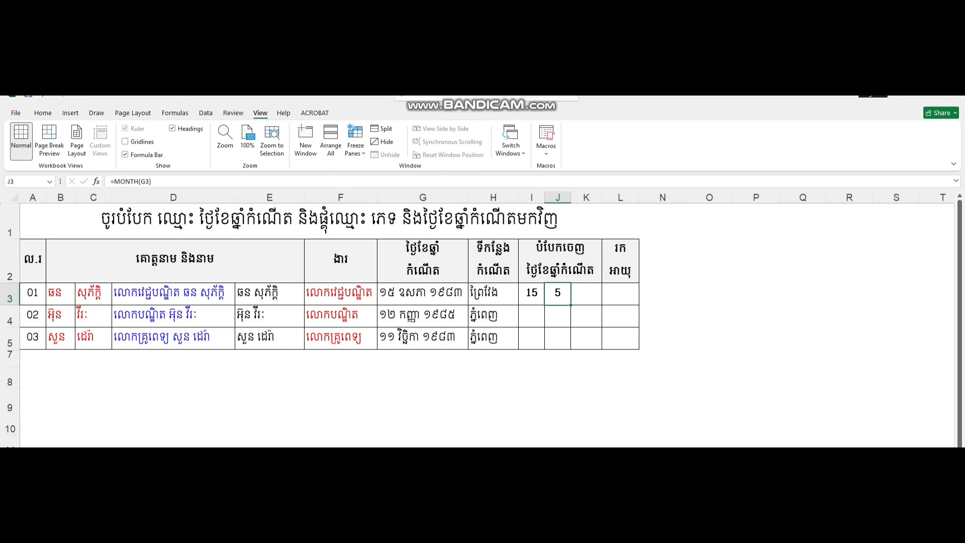
- Enter the formula =YEAR(G3) in K3 to extract the year from the first birth date
click(586, 294)
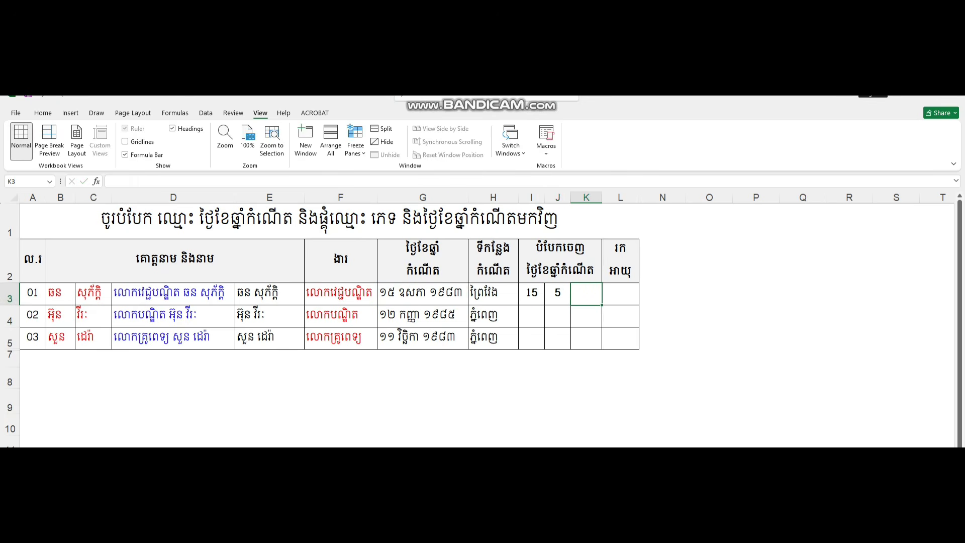
text(=Y)
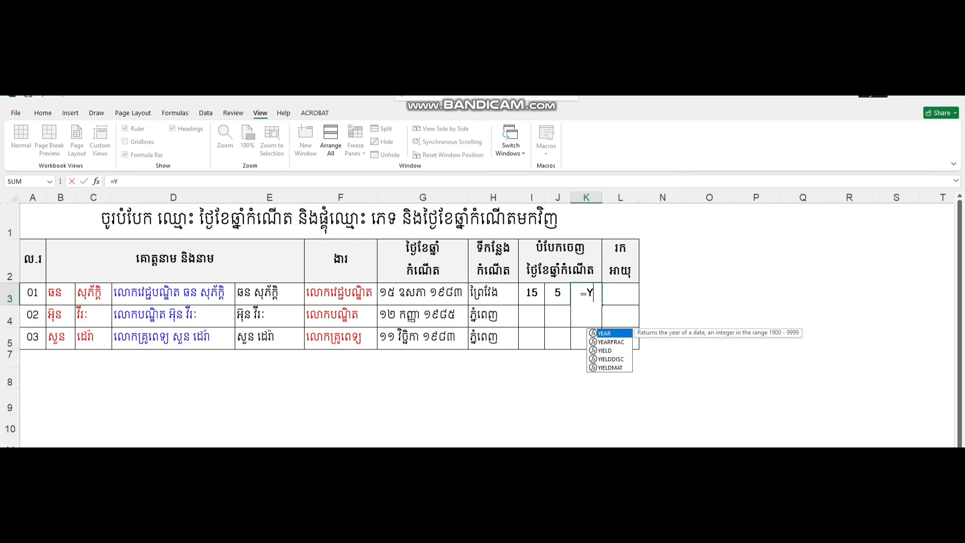
text(EA)
key(Tab)
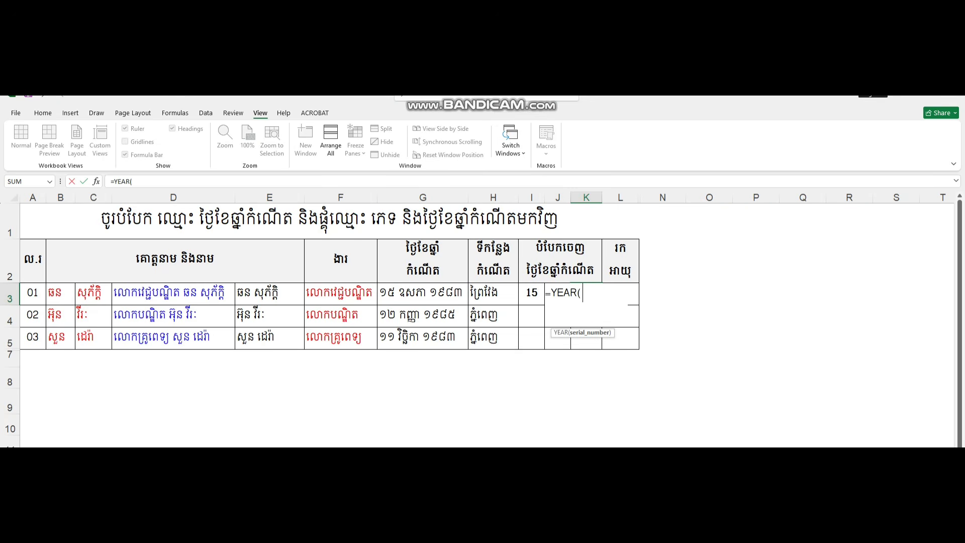
click(423, 294)
key(Return)
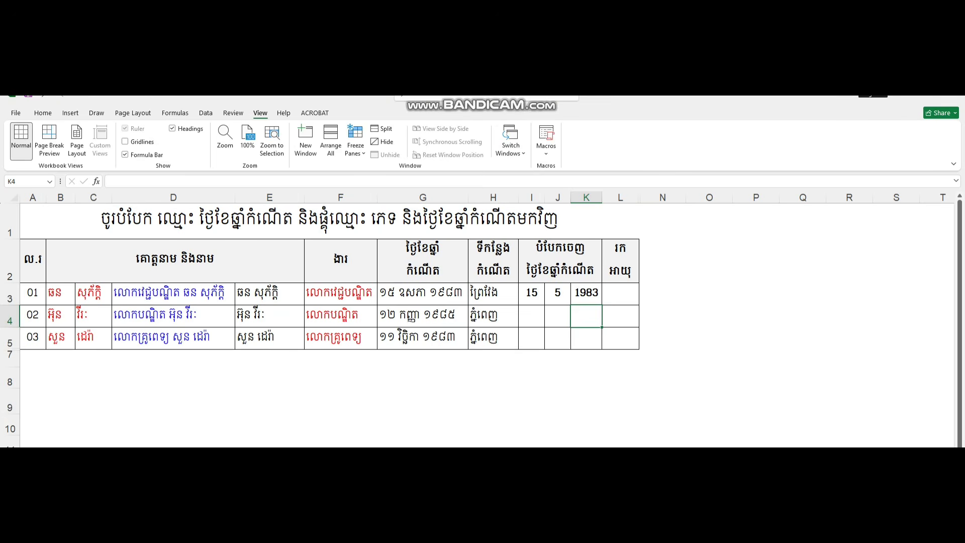
click(585, 293)
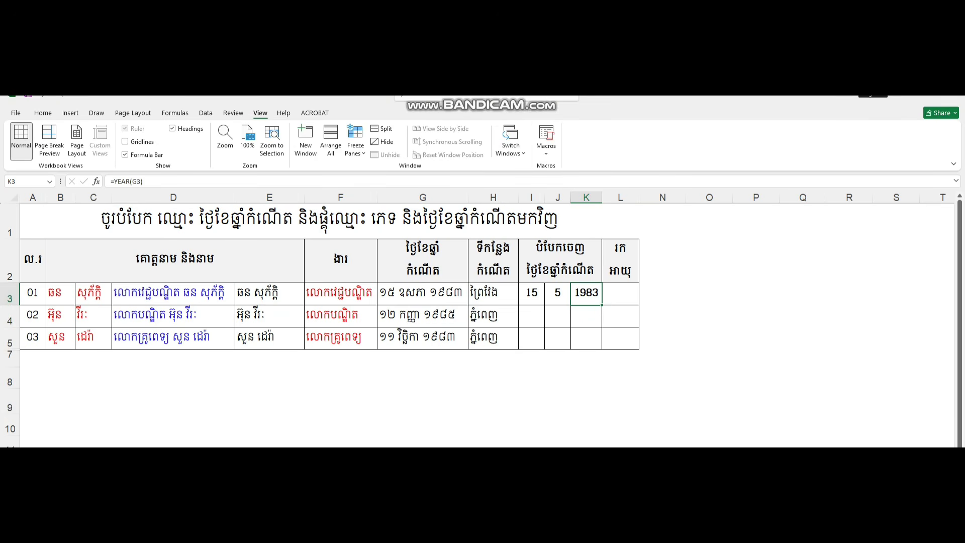
- Examine the day, month and year formulas in I3:K3, the age heading in L2 and the birth date in G3
key(Left)
key(Left)
key(Right)
key(Right)
key(Left)
key(Left)
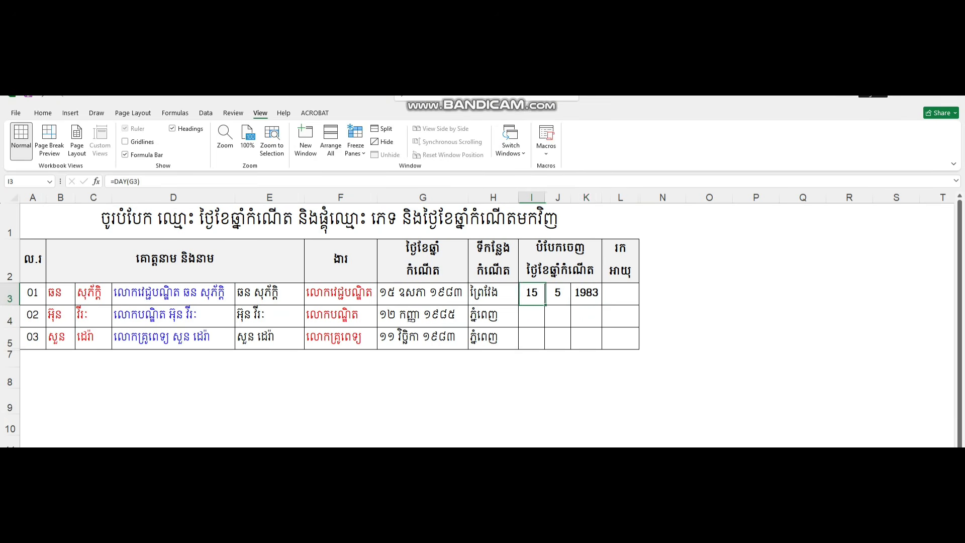
key(shift+Right)
key(shift+Right)
key(shift+Down)
key(shift+Down)
key(Right)
key(Right)
key(Left)
key(Left)
key(shift+Right)
key(shift+Right)
click(620, 294)
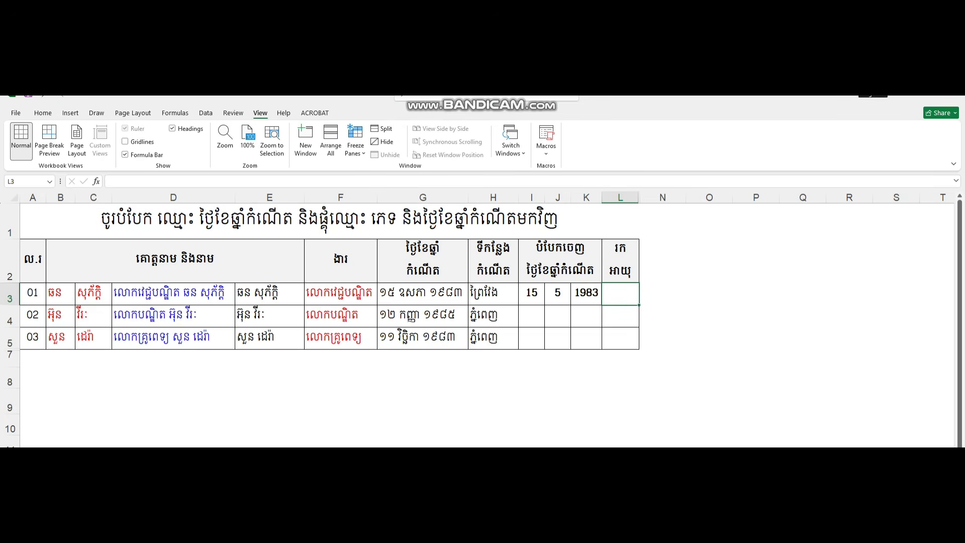
click(531, 294)
click(558, 294)
click(586, 294)
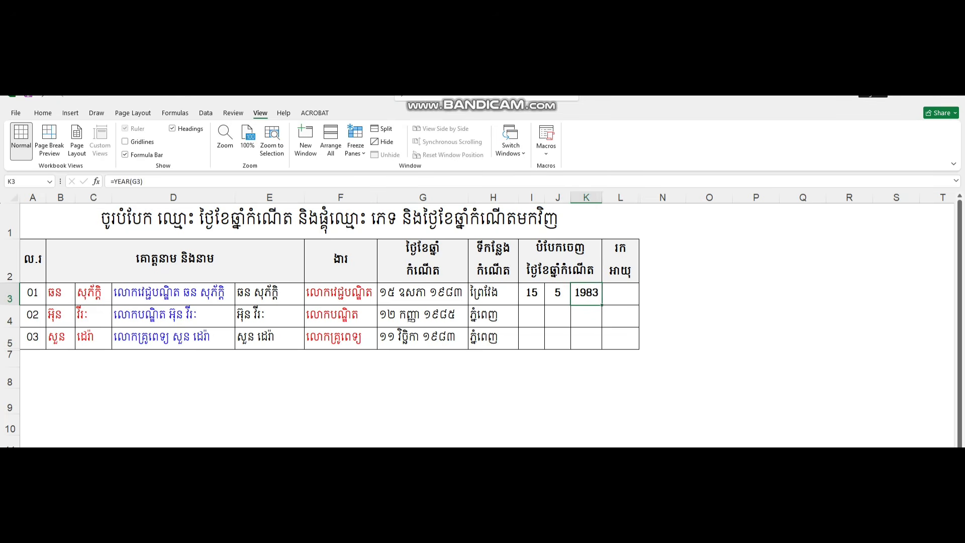
click(620, 293)
click(620, 261)
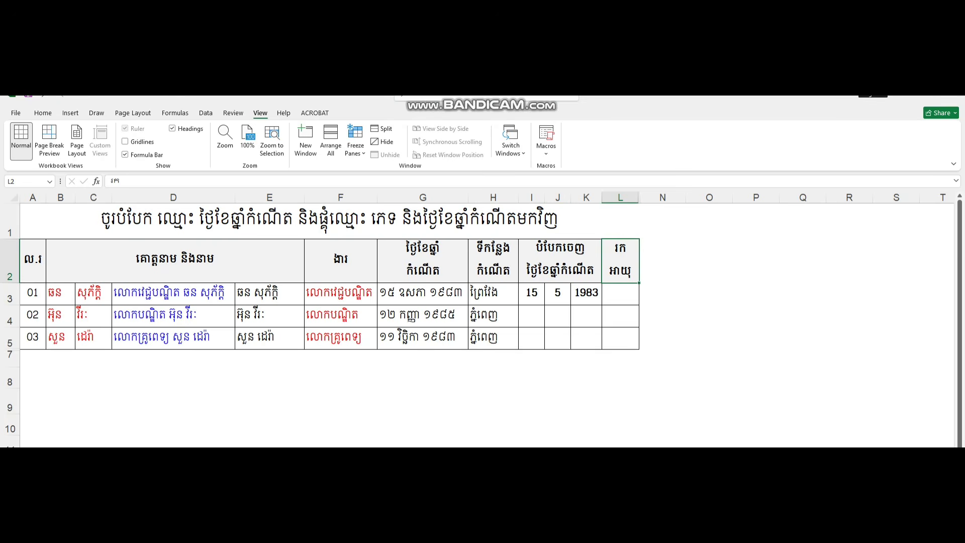
click(422, 294)
- Enter the formula =DATEDIF(G3,TODAY(),"y") in L3 to calculate the first person's age in years
click(620, 294)
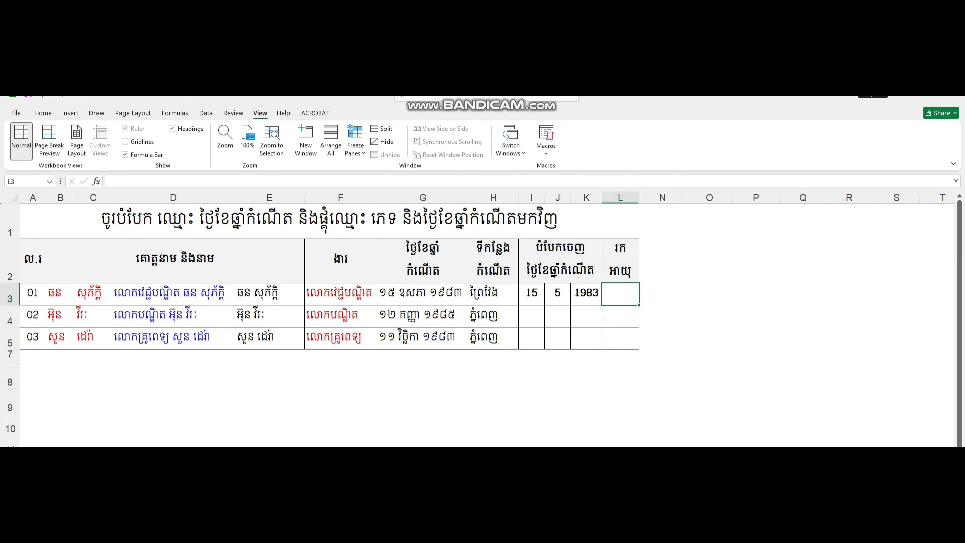
text(=)
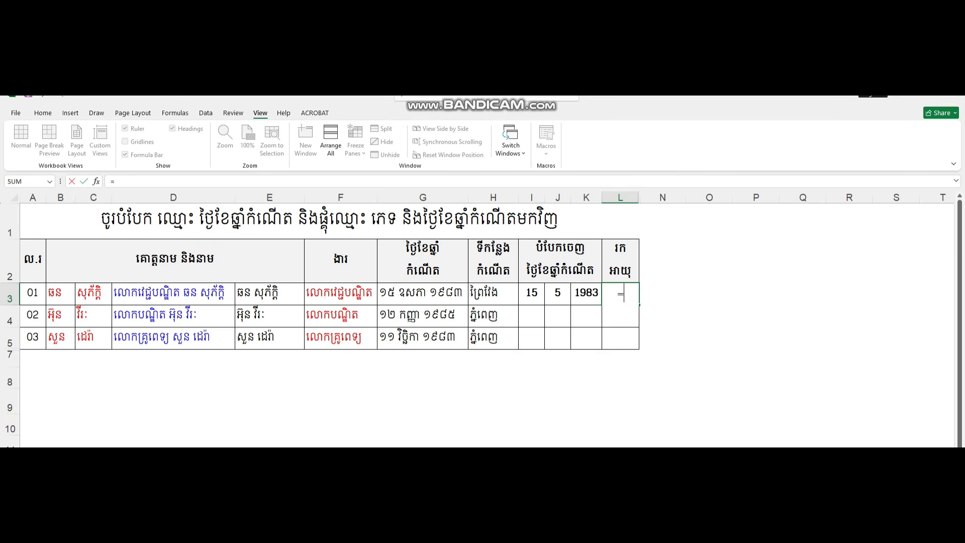
text(DATE)
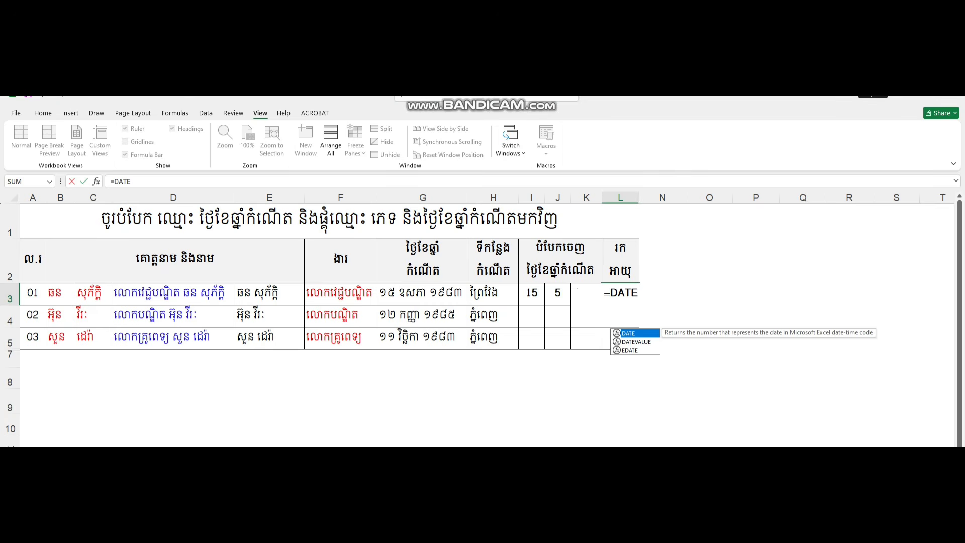
text(DIF)
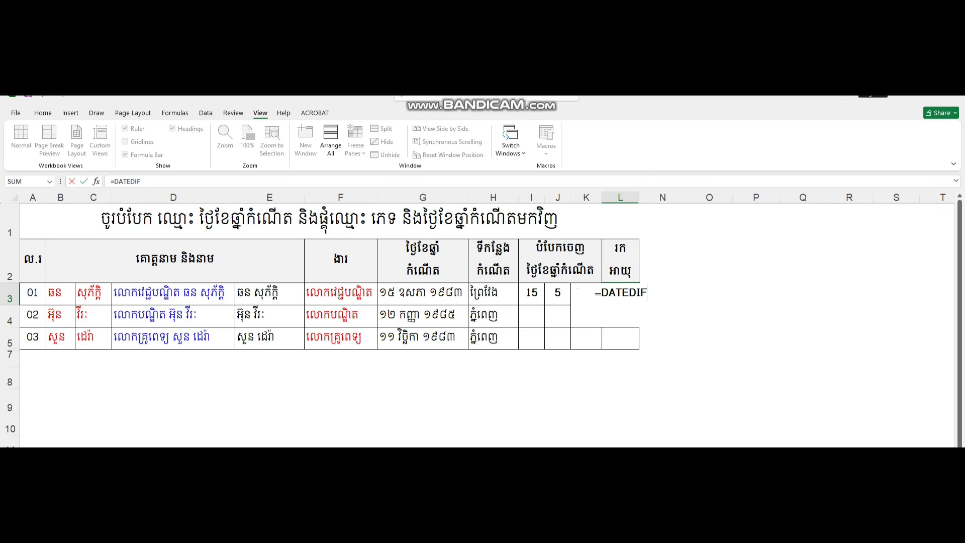
text(()
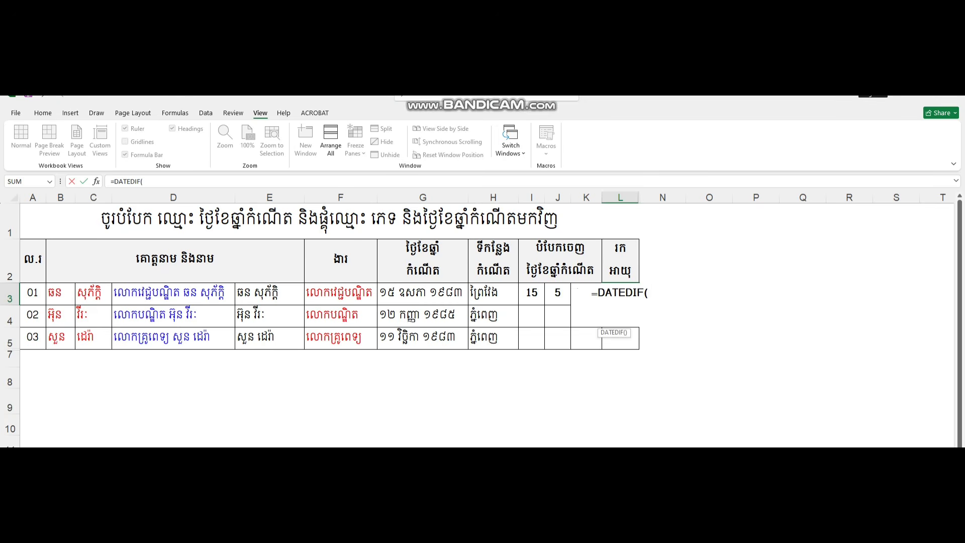
drag(598, 293, 636, 293)
click(650, 293)
click(422, 293)
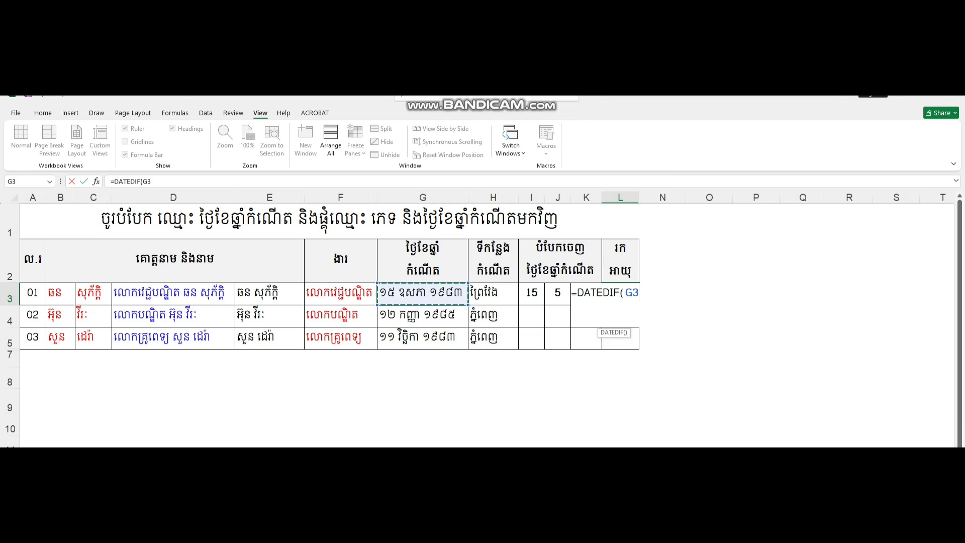
text(,T)
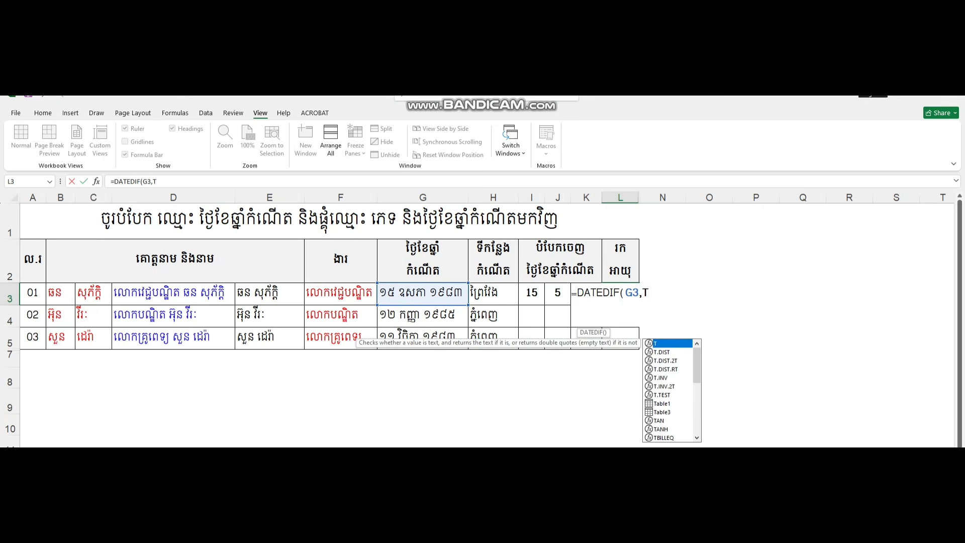
text(ODA)
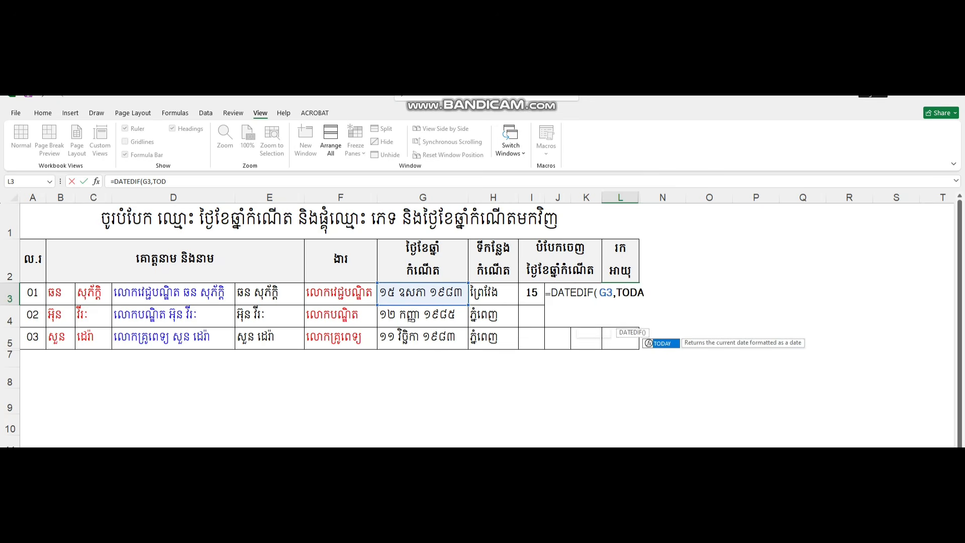
text(Y())
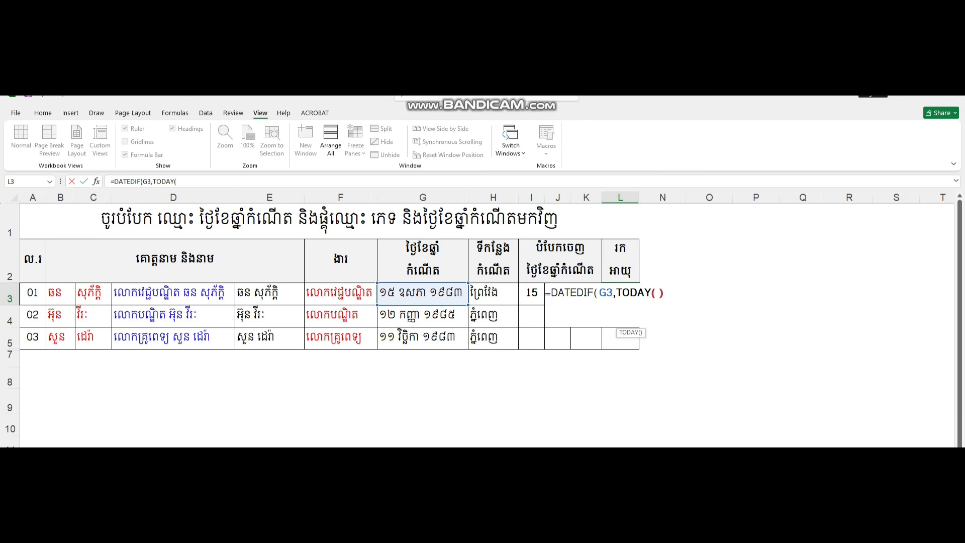
text(,)
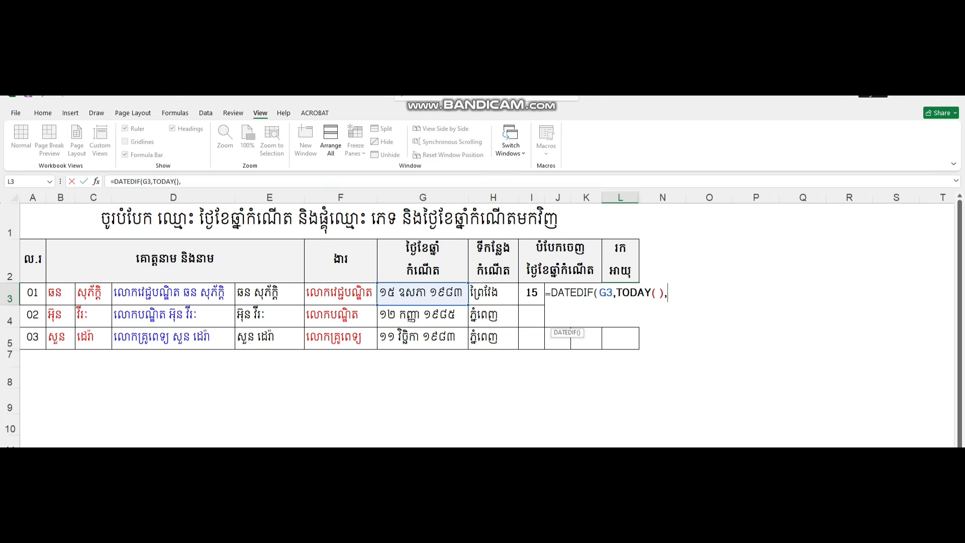
text("y"))
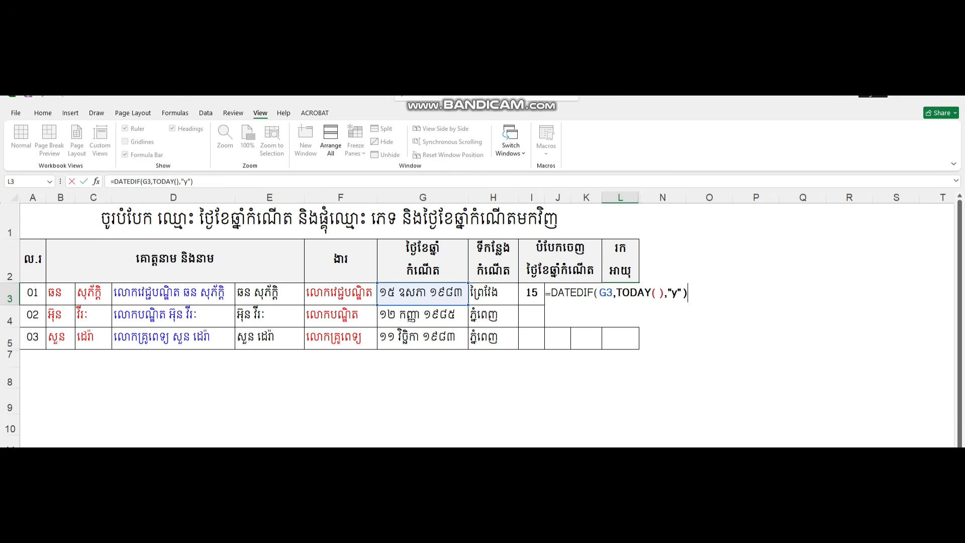
key(Return)
click(620, 294)
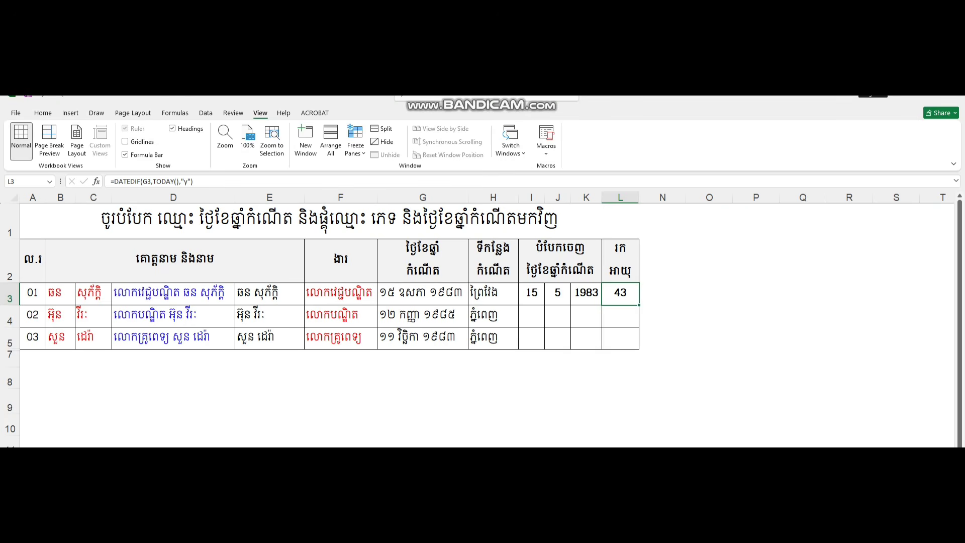
- Fill the day, month, year and age formulas in I3:L3 down through row 5
drag(531, 293, 620, 294)
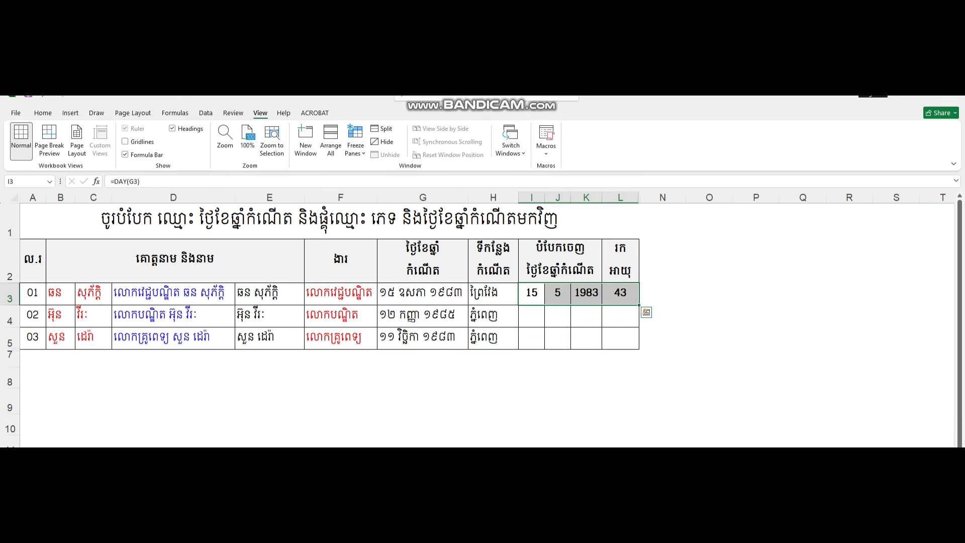
drag(639, 304, 638, 348)
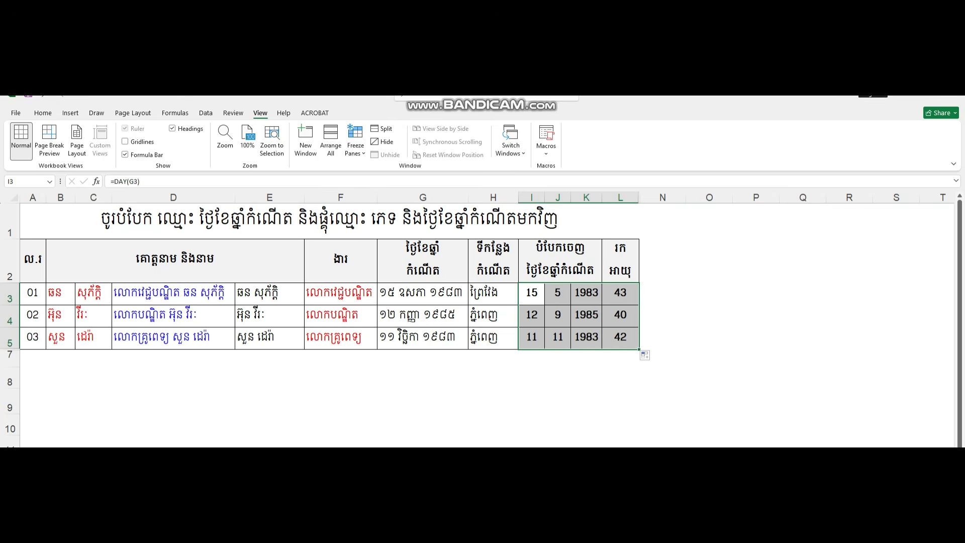
- Examine the filled age formulas in L3:L5 and the birth date cell each one refers to
click(620, 337)
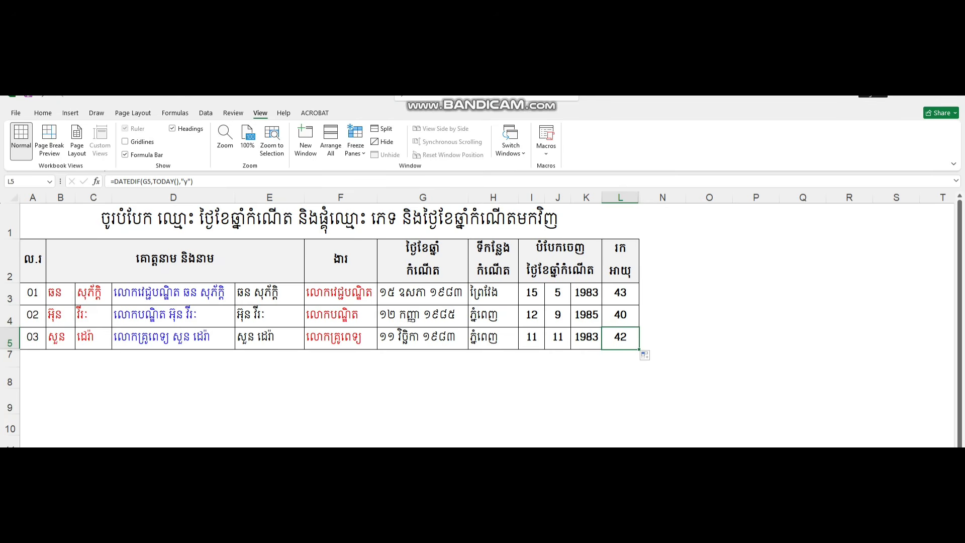
key(Up)
key(Down)
key(Up)
key(Up)
key(Down)
key(Down)
key(Up)
key(Up)
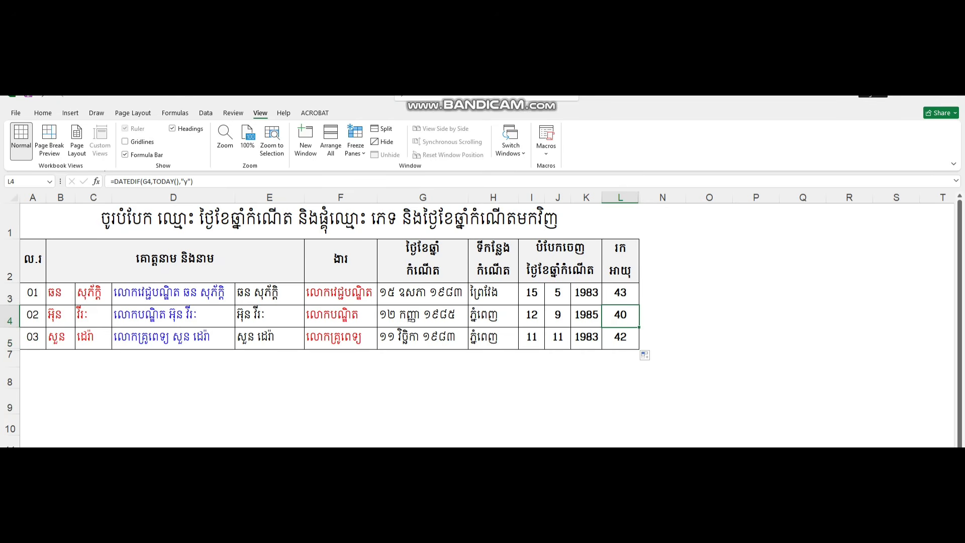
key(Down)
key(Down)
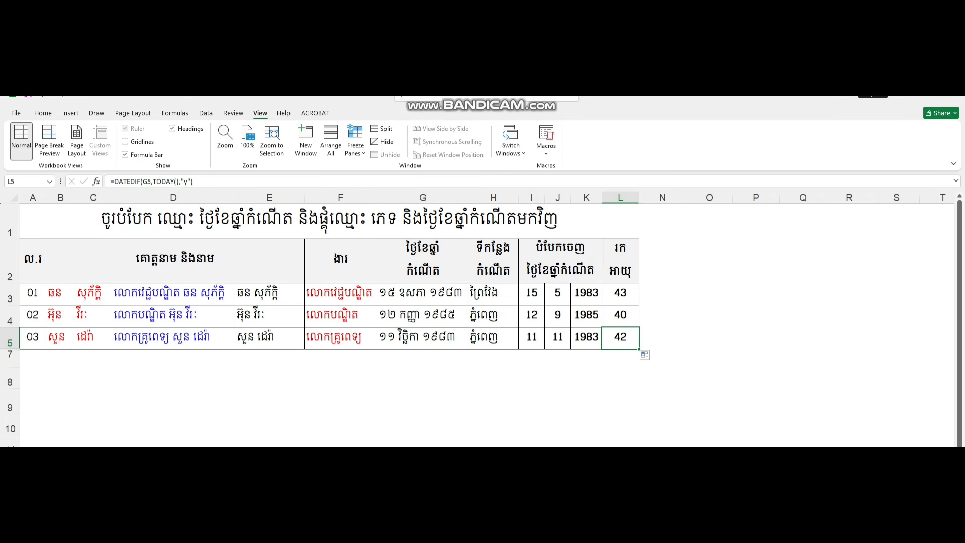
key(alt+Tab)
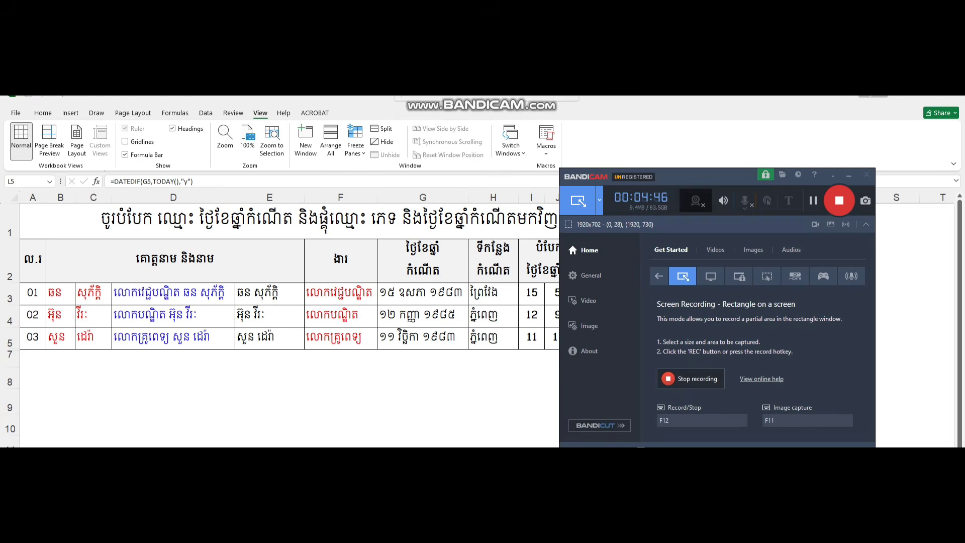